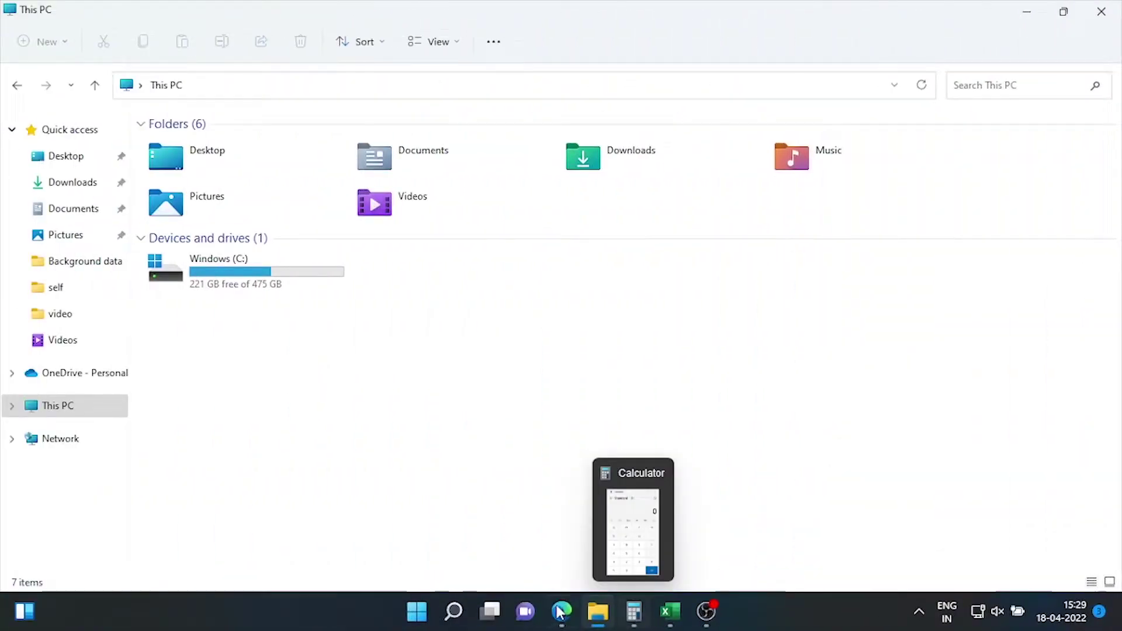
Cycle through Excel, Excel Online, Calculator and File Explorer, showing Calculator getting buried behind them.
click(589, 614)
click(529, 386)
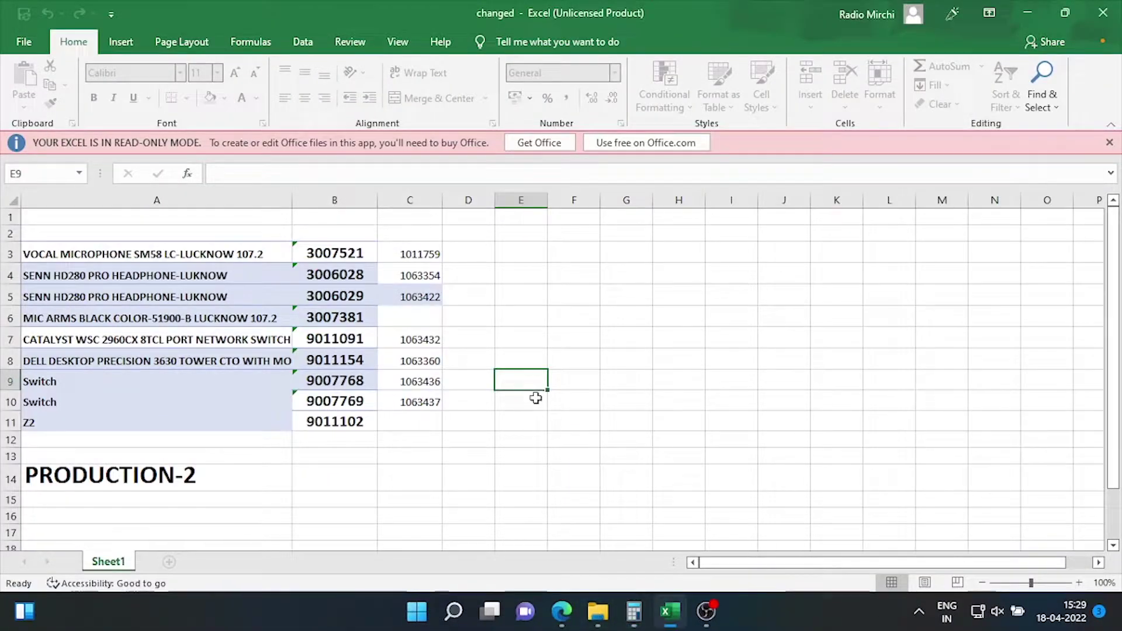
click(561, 612)
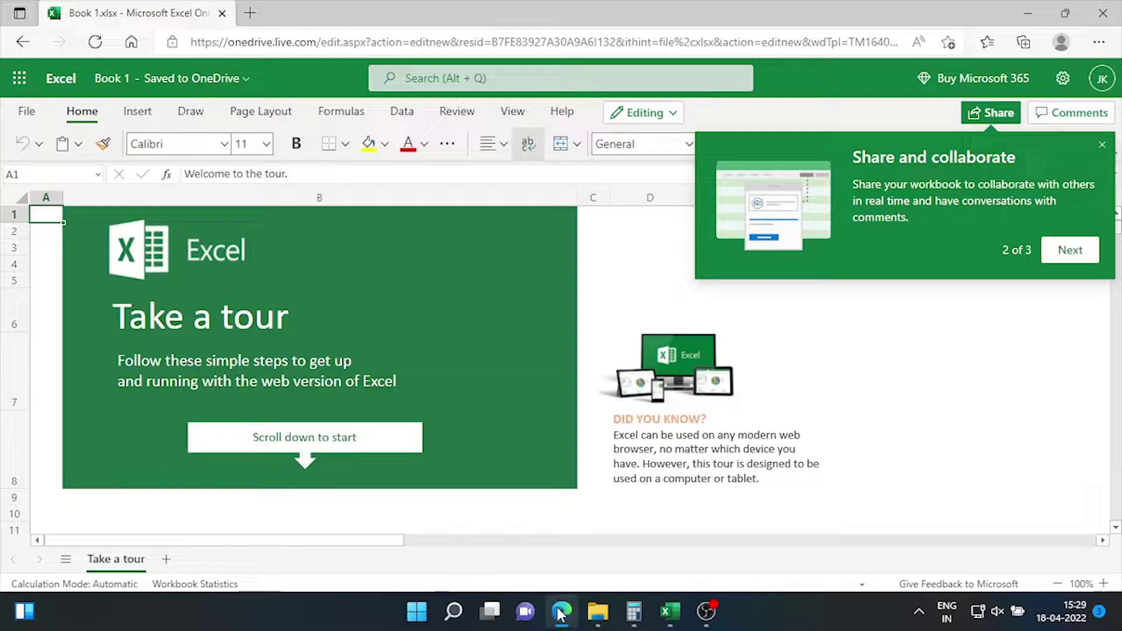
click(635, 613)
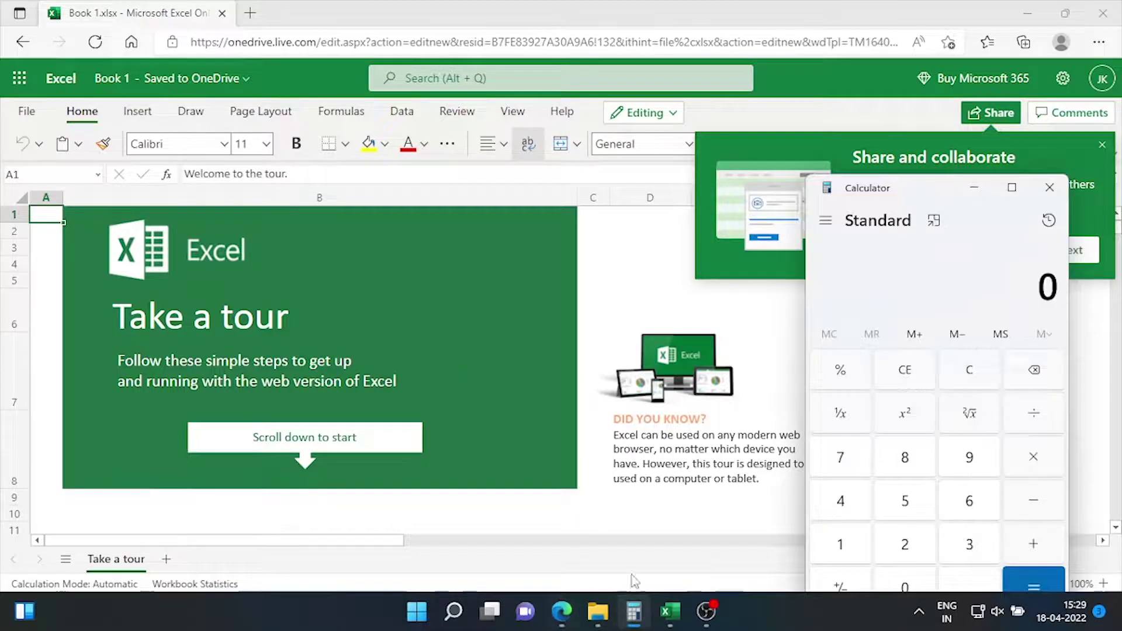
click(599, 614)
click(632, 617)
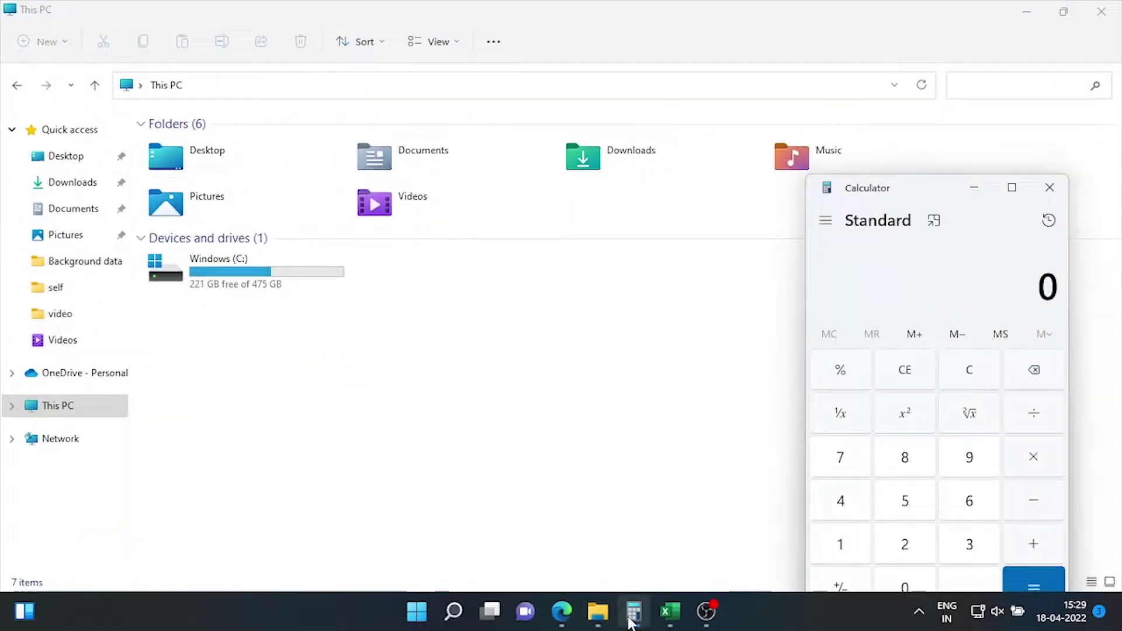
click(560, 618)
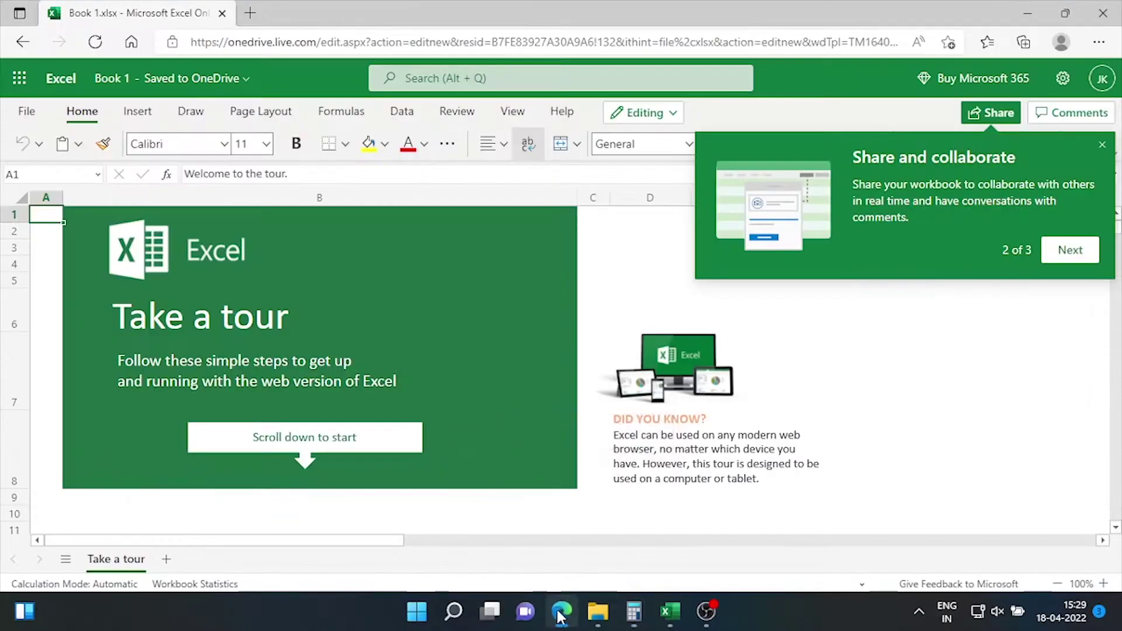
click(598, 619)
click(593, 618)
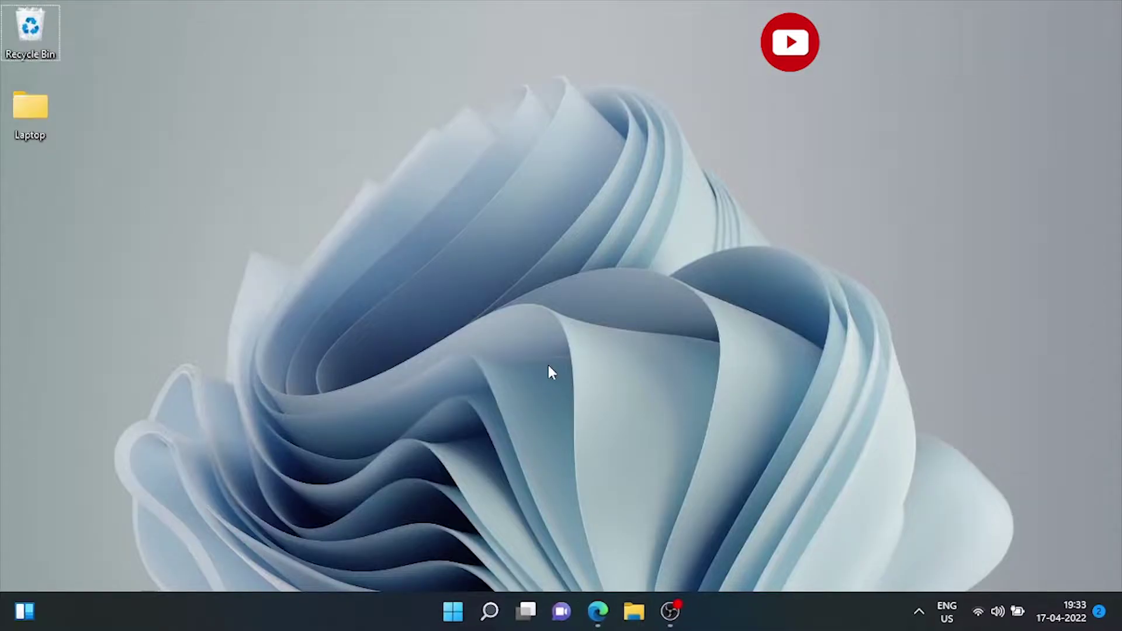
Launch Microsoft Store from Windows search and open the Microsoft PowerToys page by searching 'powertoys'.
click(491, 612)
text(micr)
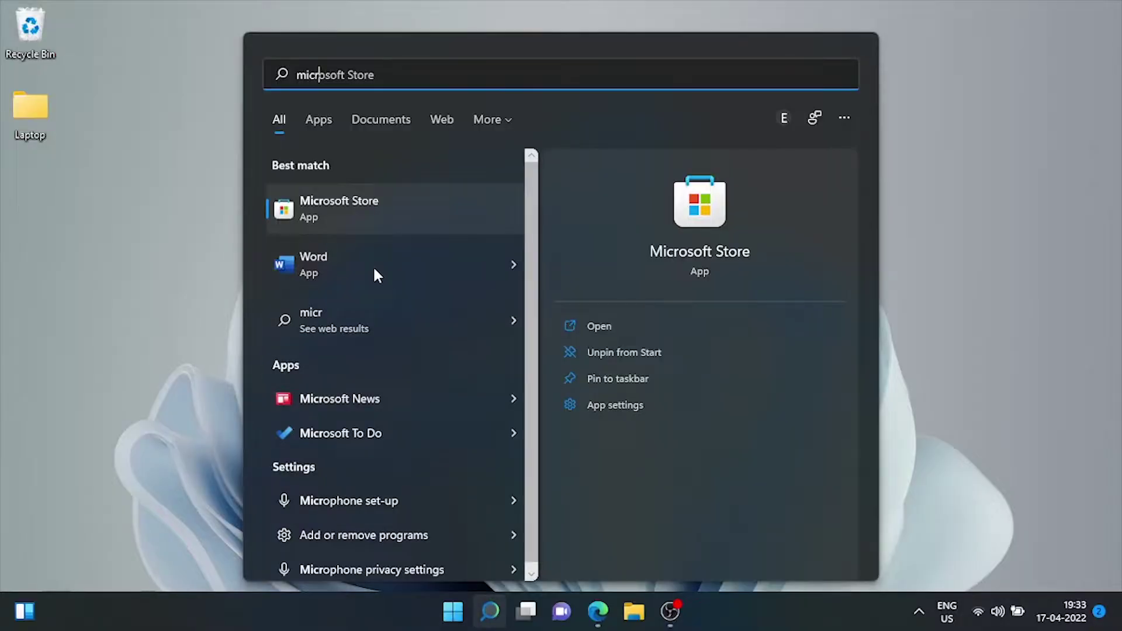
click(370, 212)
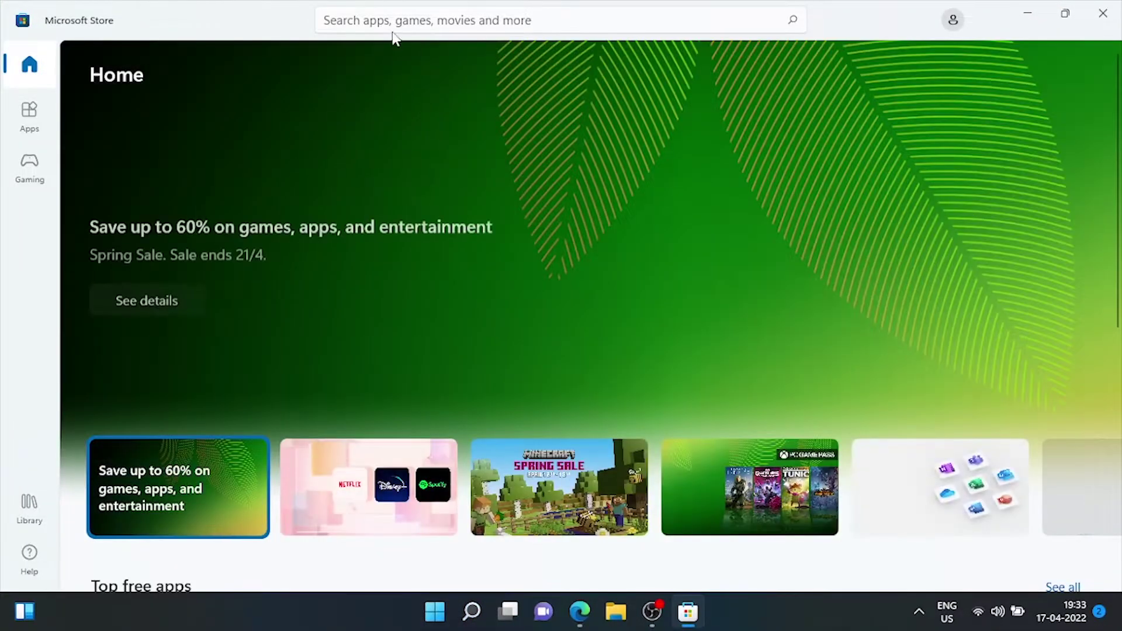
click(391, 18)
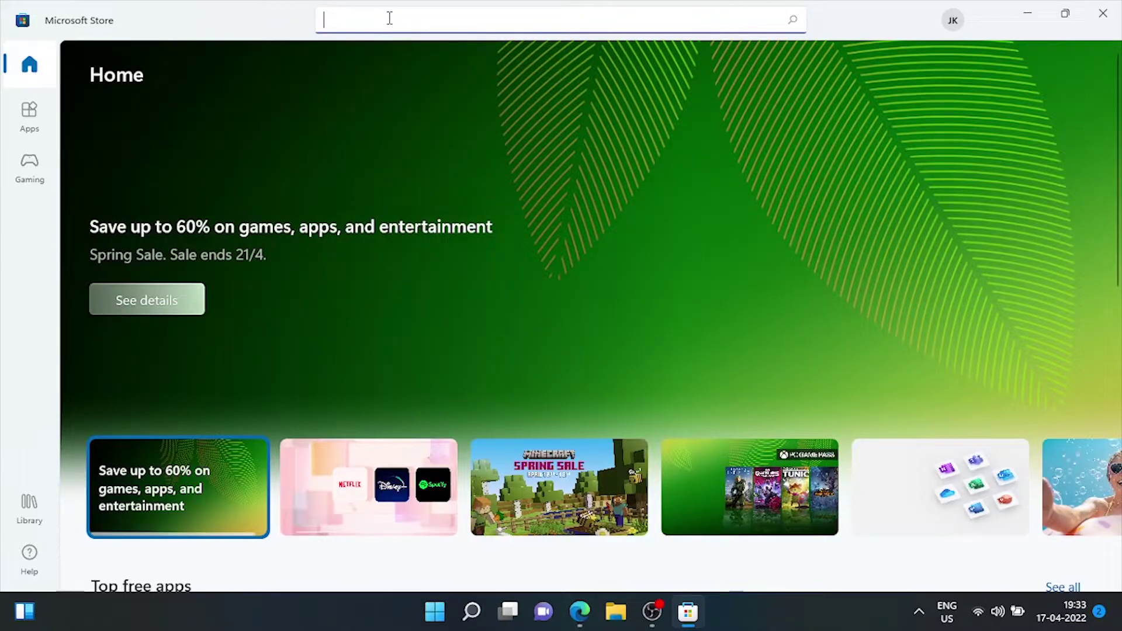
text(powertoy)
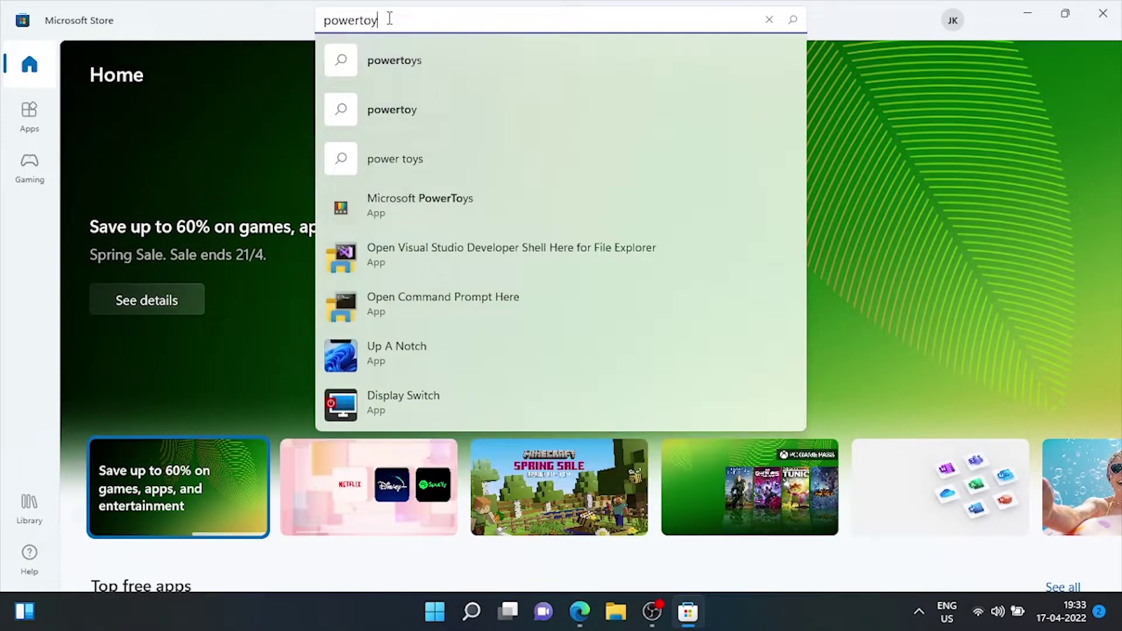
text(s)
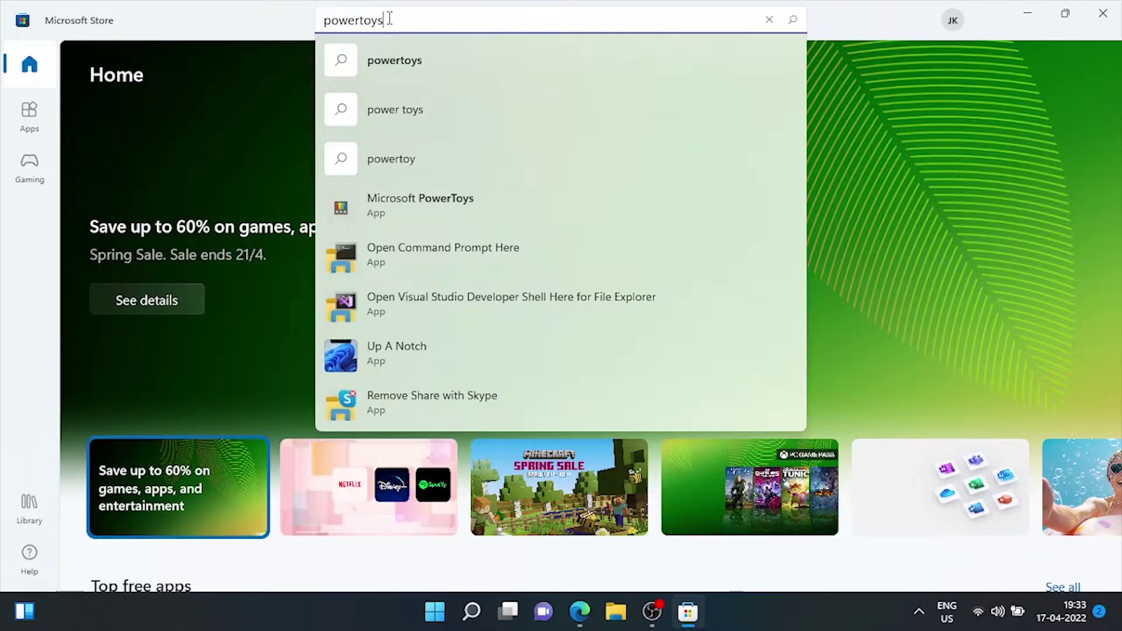
click(425, 200)
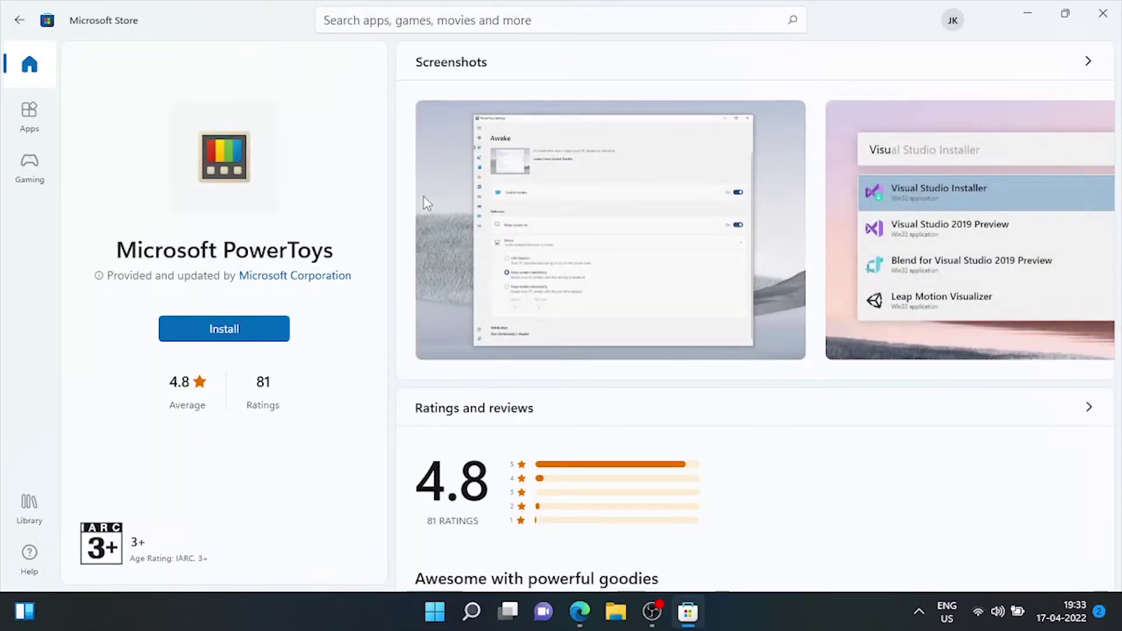
Attempt the PowerToys install, dismiss the can't-install error, and retry the installation.
click(258, 322)
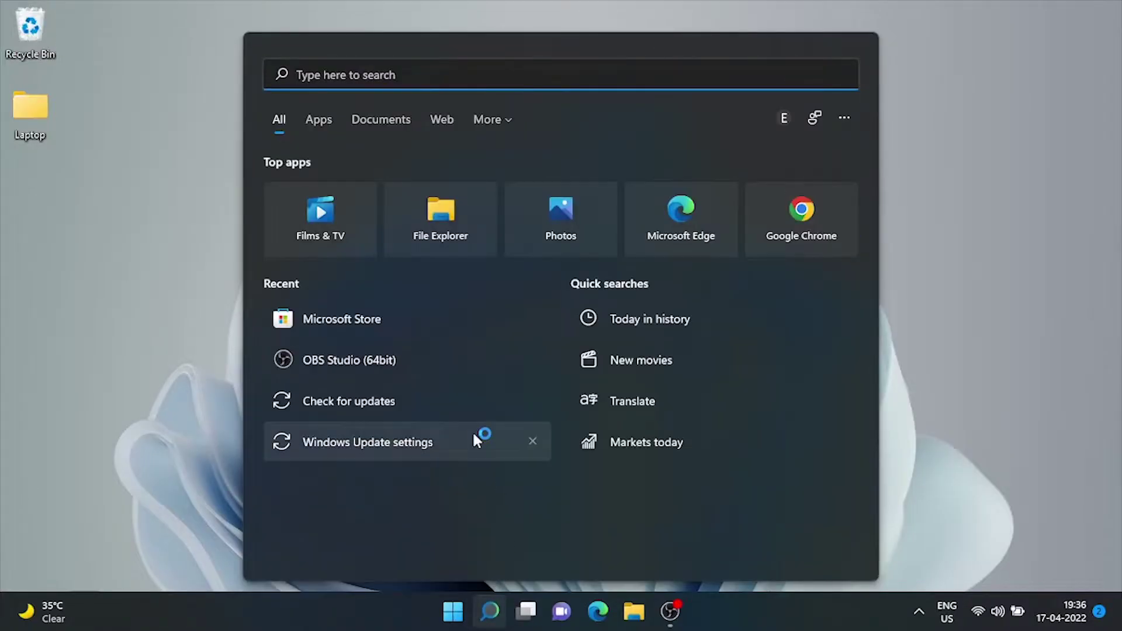
text(power)
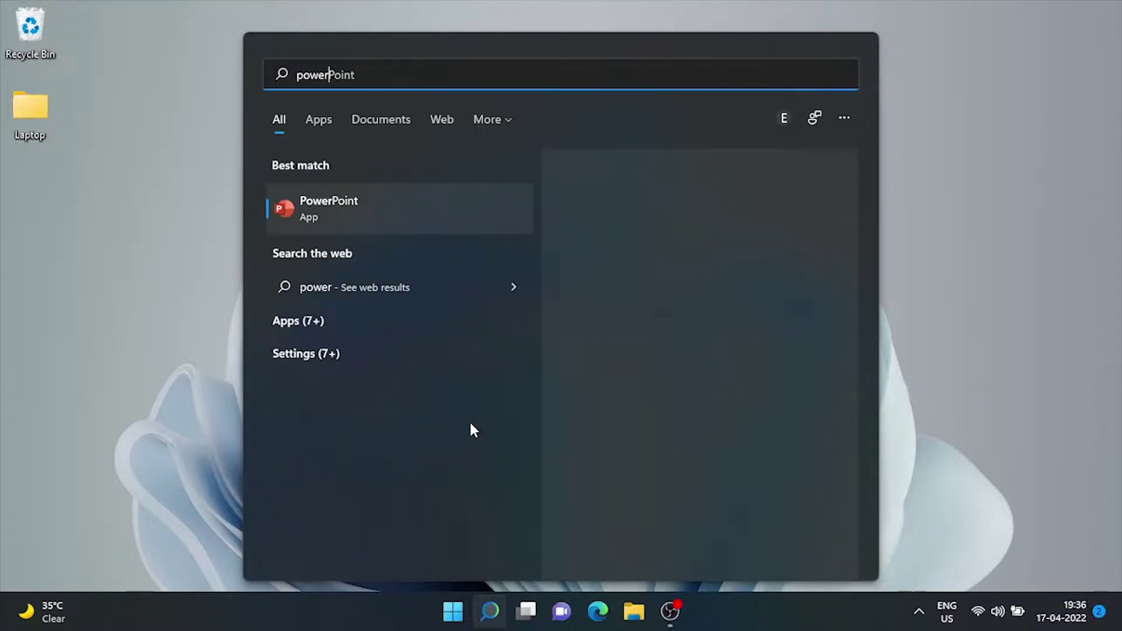
text(toys)
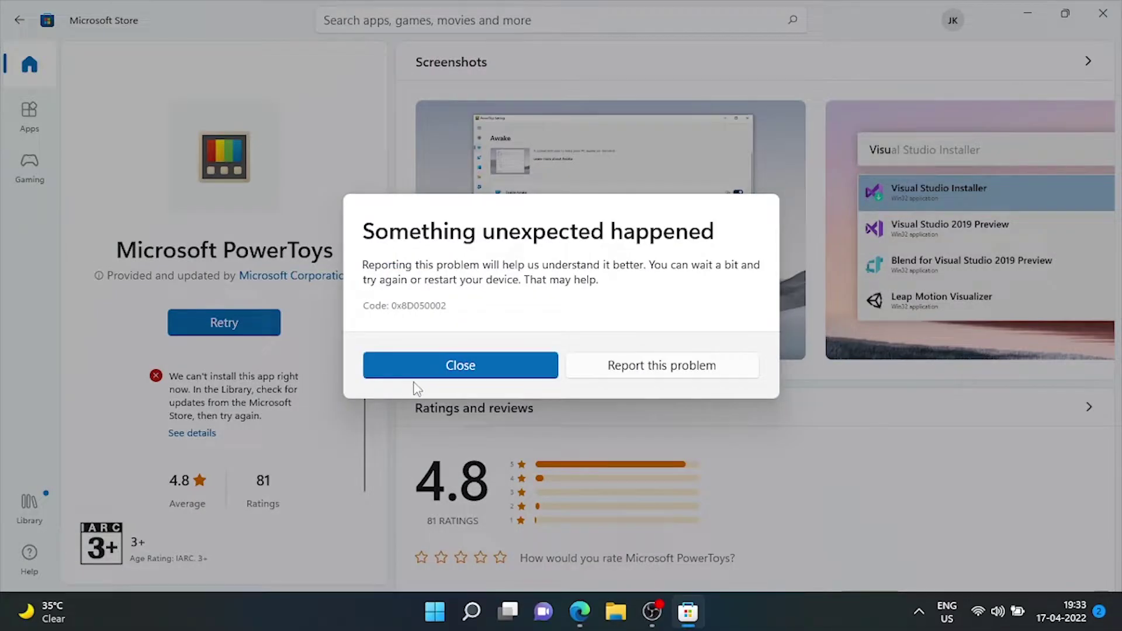
click(460, 365)
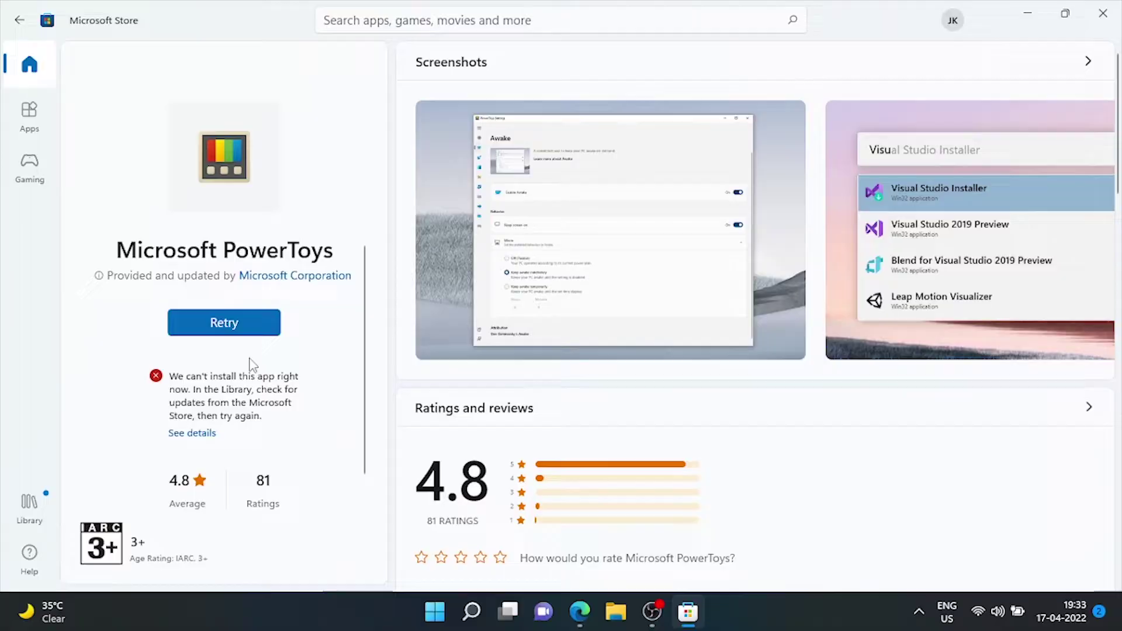
click(222, 325)
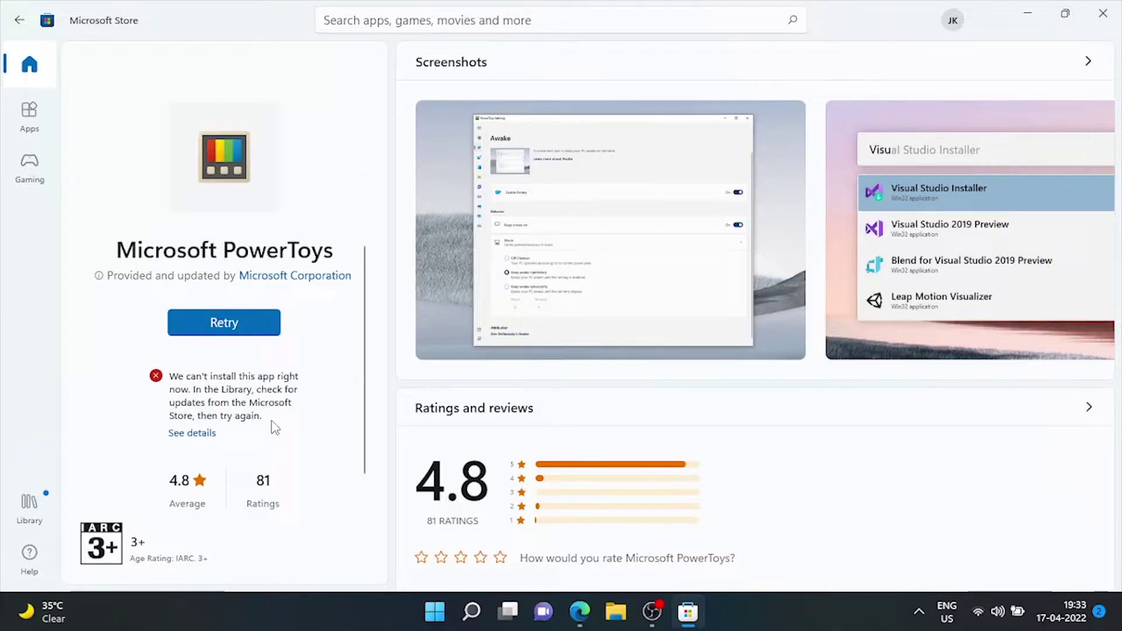
Close Microsoft Store and web-search 'download microsoft powertoys' from Windows search.
click(1113, 8)
click(490, 611)
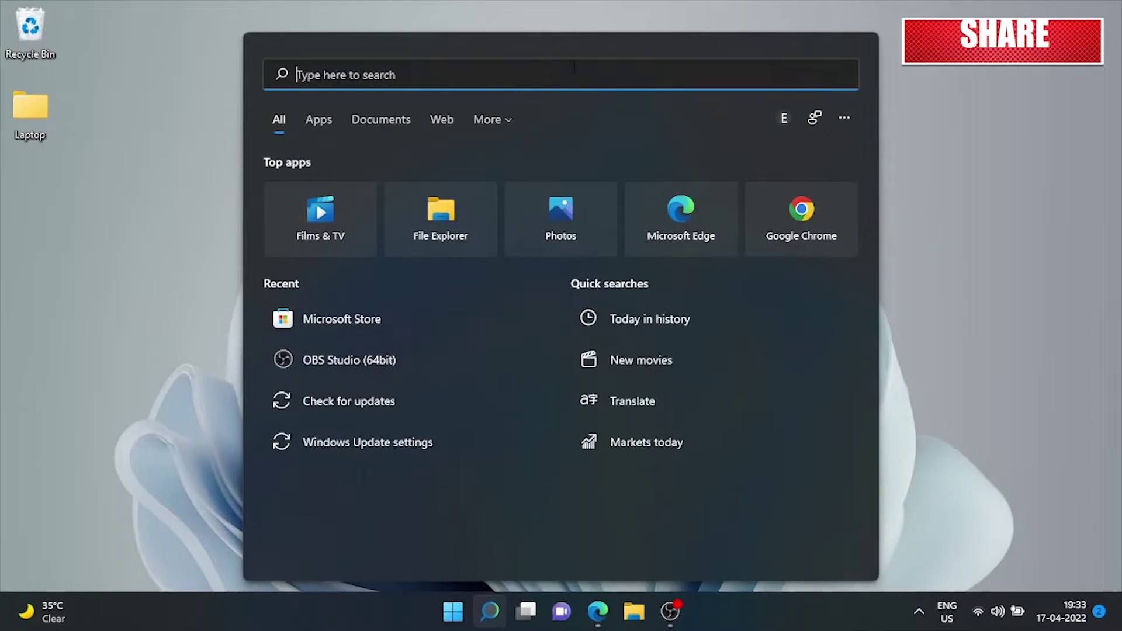
text(download)
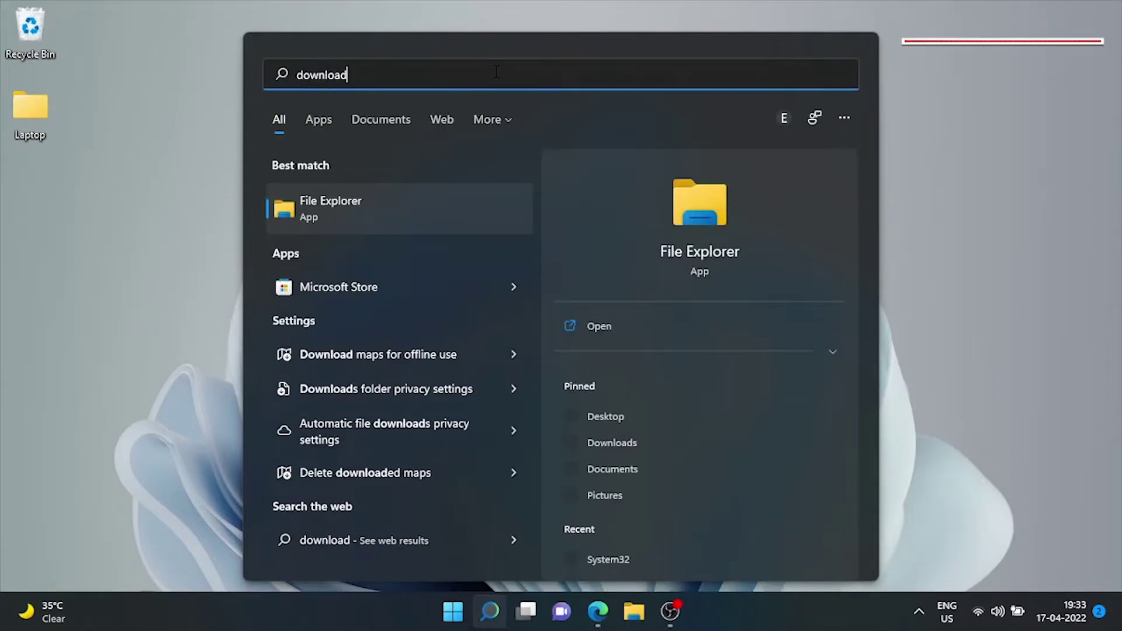
text( micro)
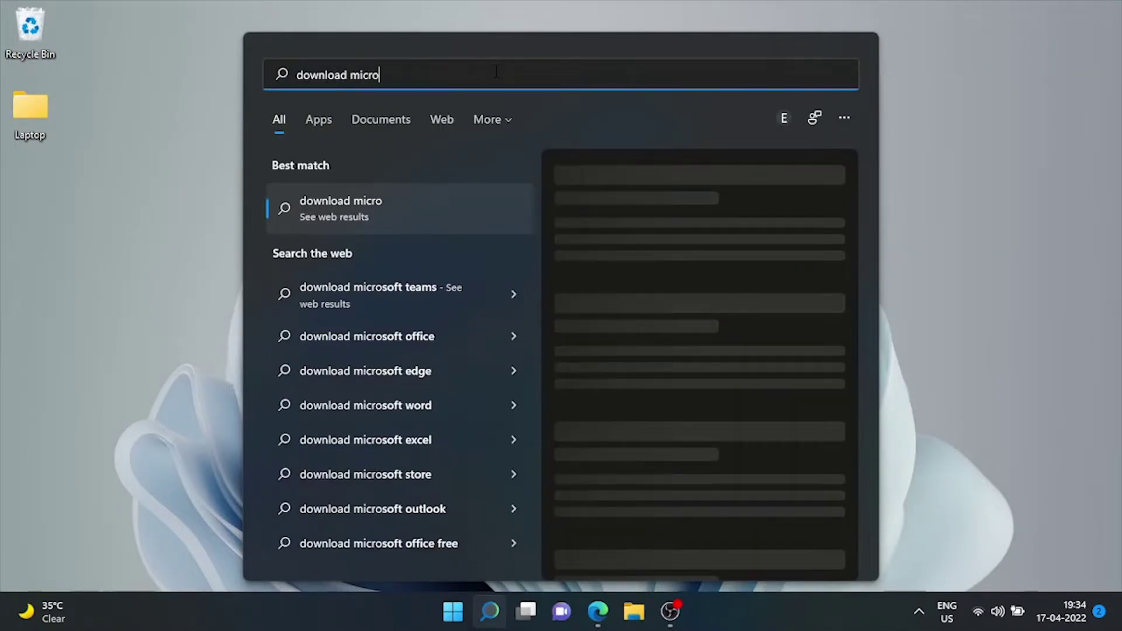
text(soft)
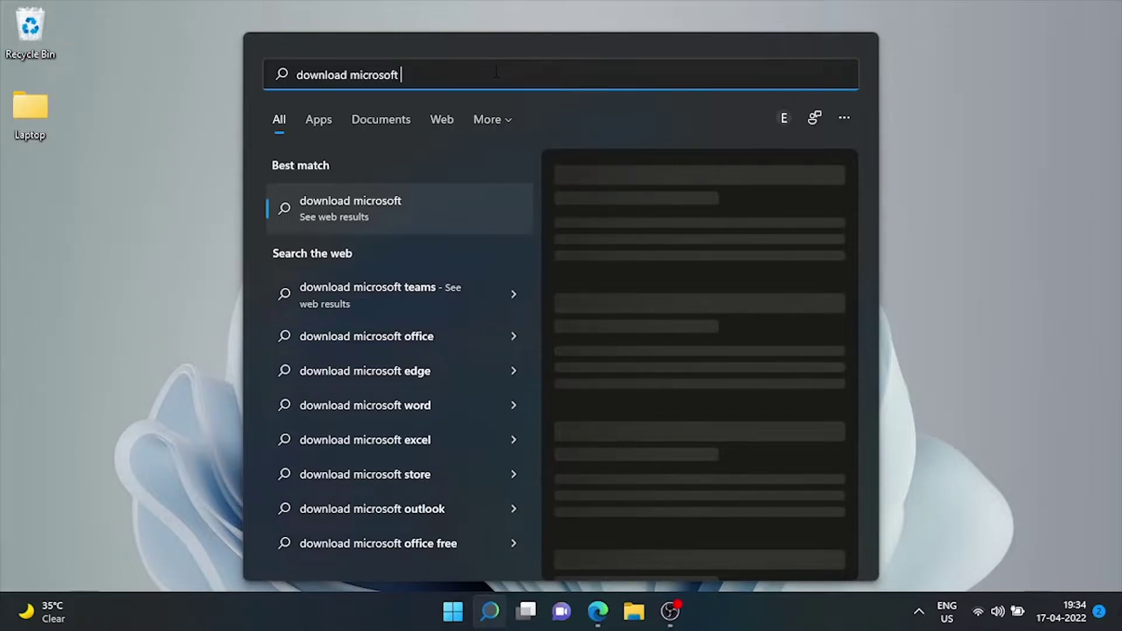
text( powertoys)
key(Return)
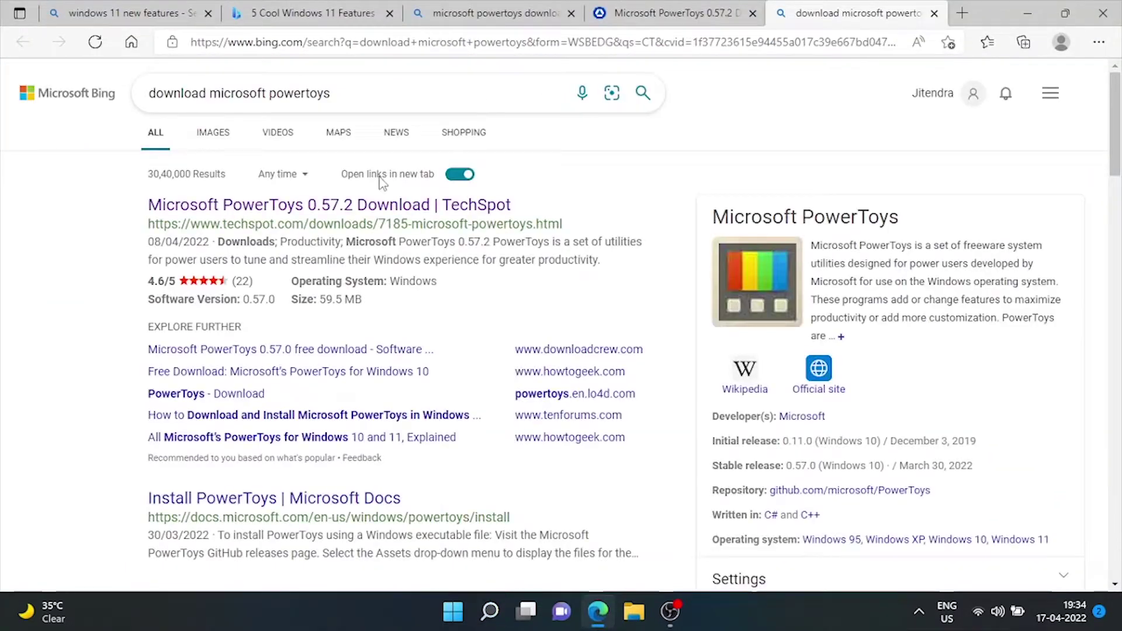
Download PowerToysSetup-0.57.2-x64.exe from the TechSpot PowerToys download page.
click(335, 211)
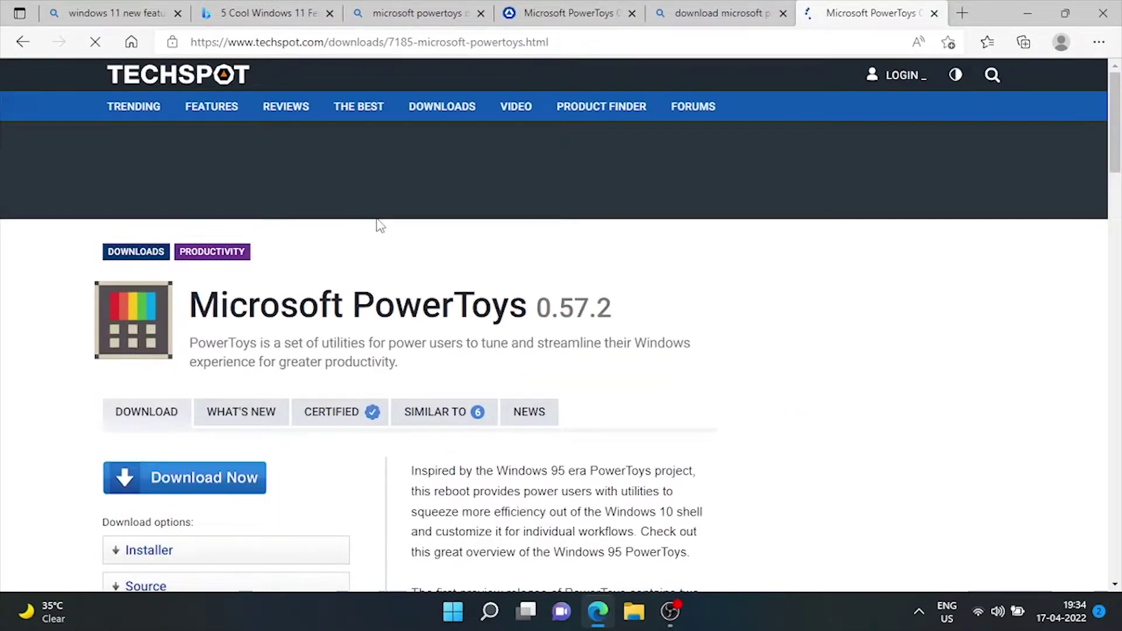
click(201, 480)
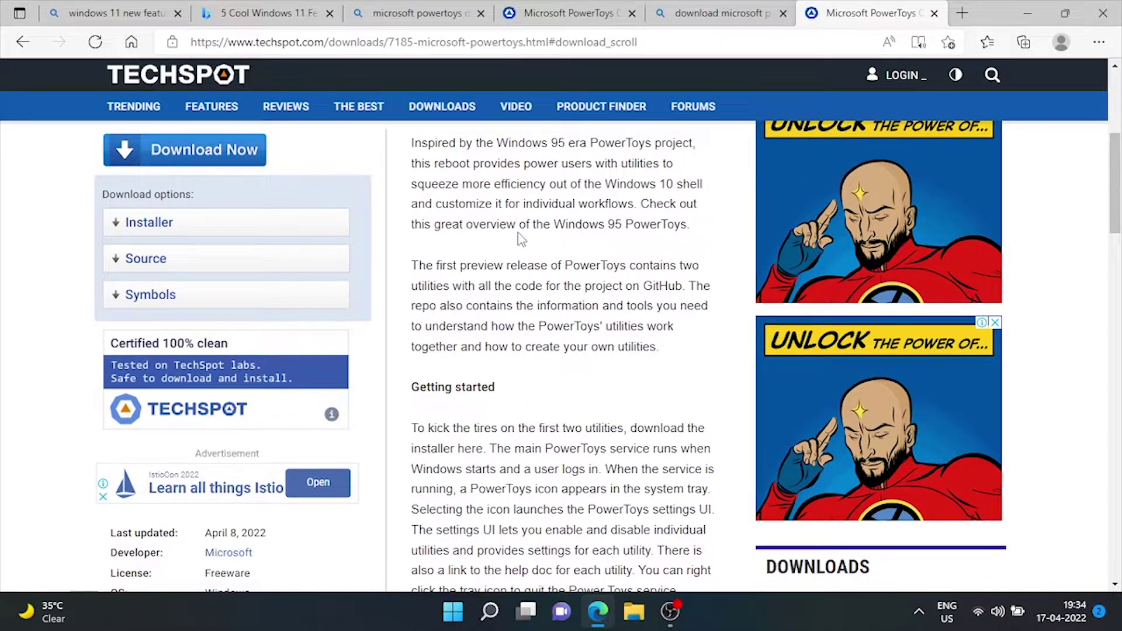
click(163, 144)
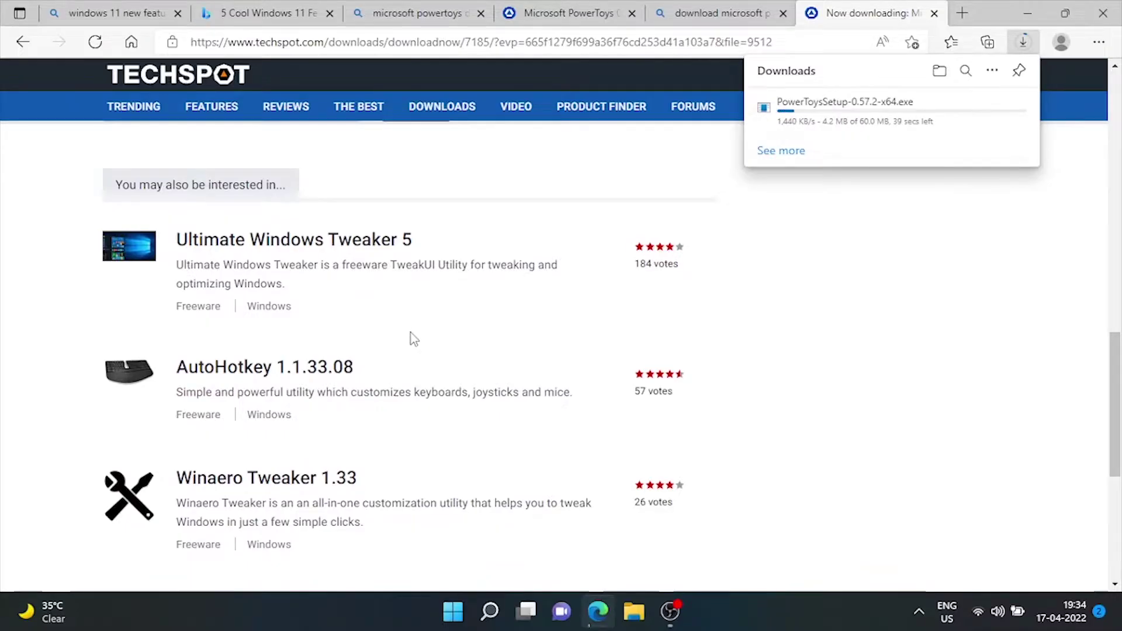
scroll(411, 332, down, 5)
scroll(415, 336, up, 15)
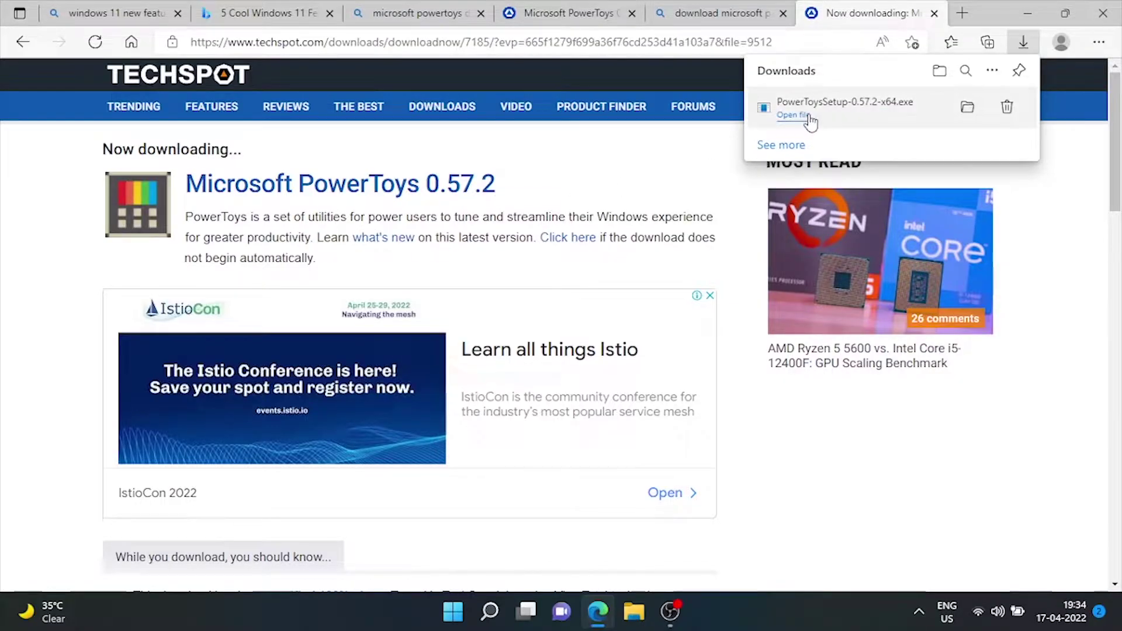
Run the PowerToys 0.57.2 installer, close setup when finished, and search Windows for 'powertoys'.
click(793, 115)
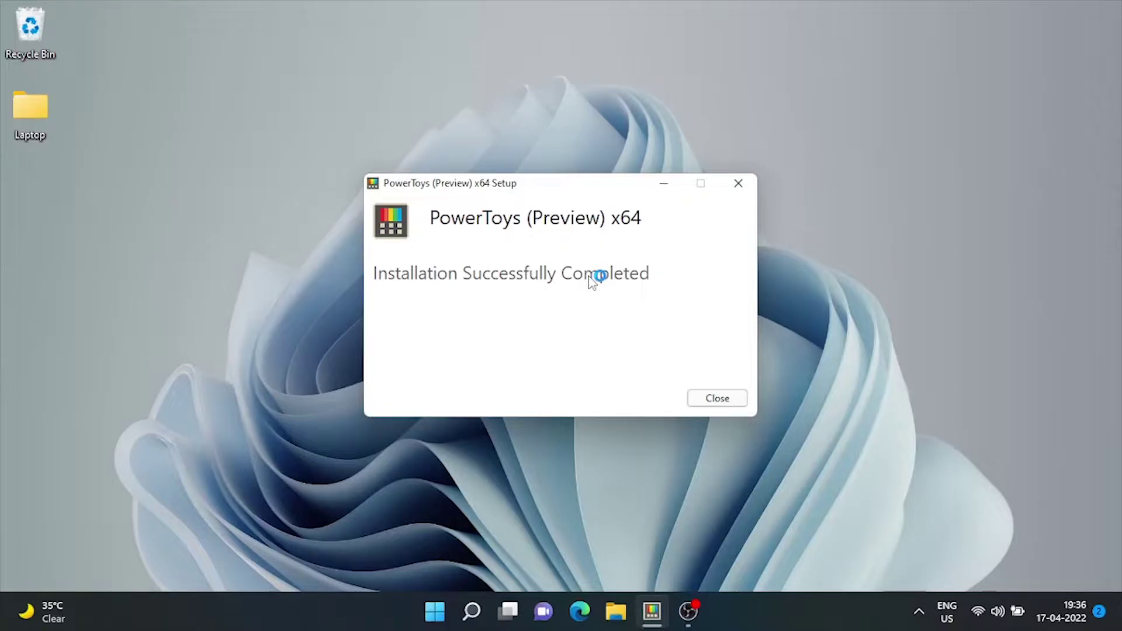
click(717, 397)
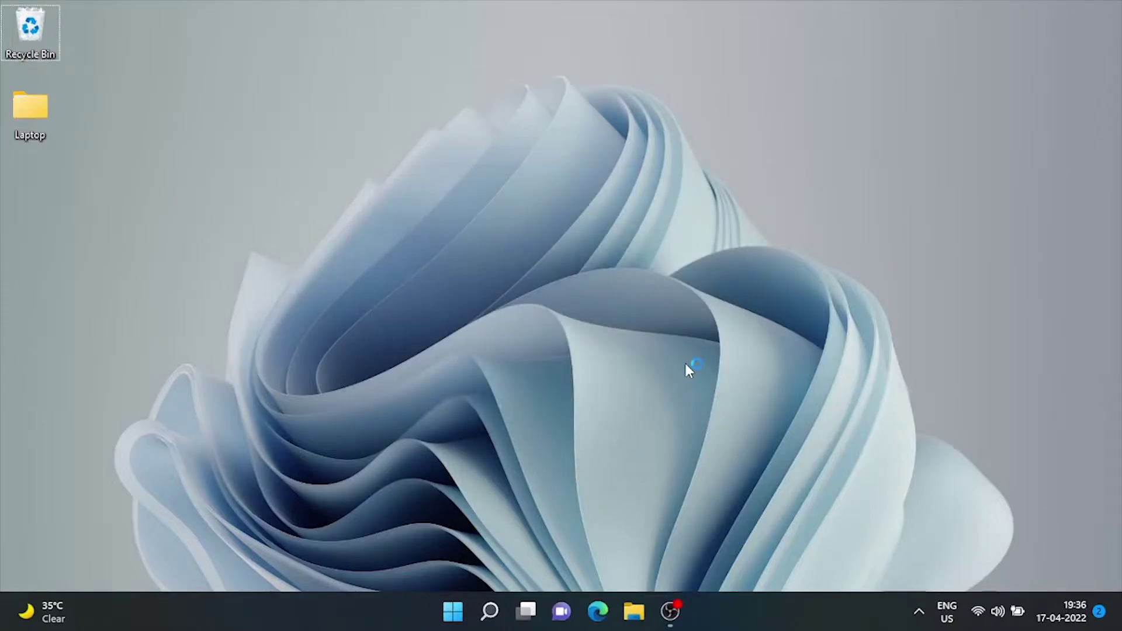
click(490, 611)
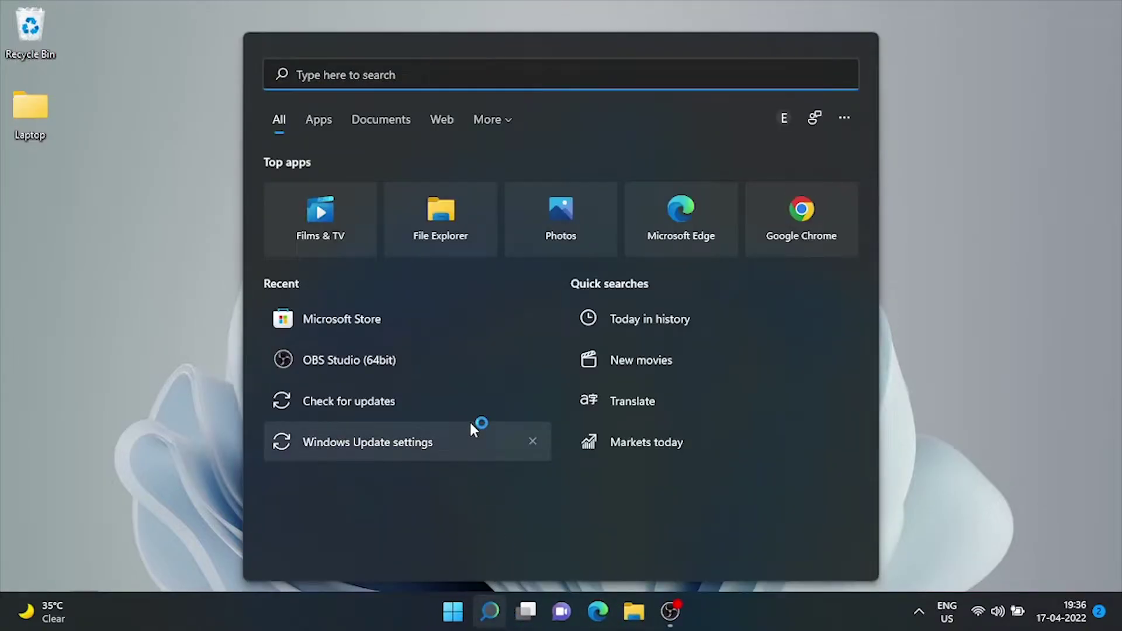
text(power)
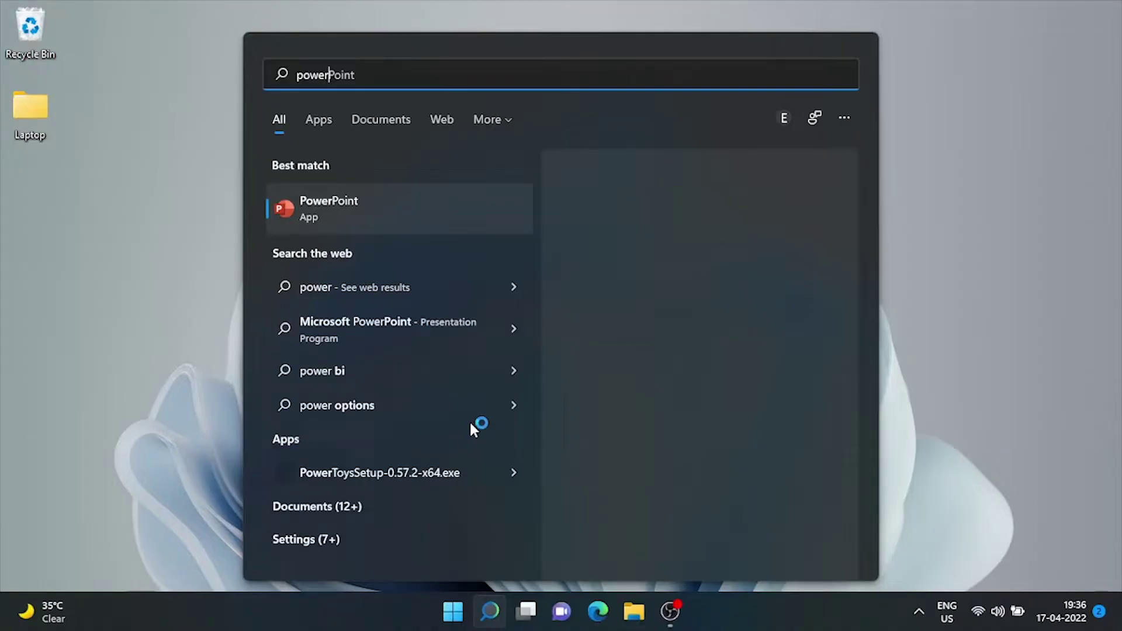
text(toys)
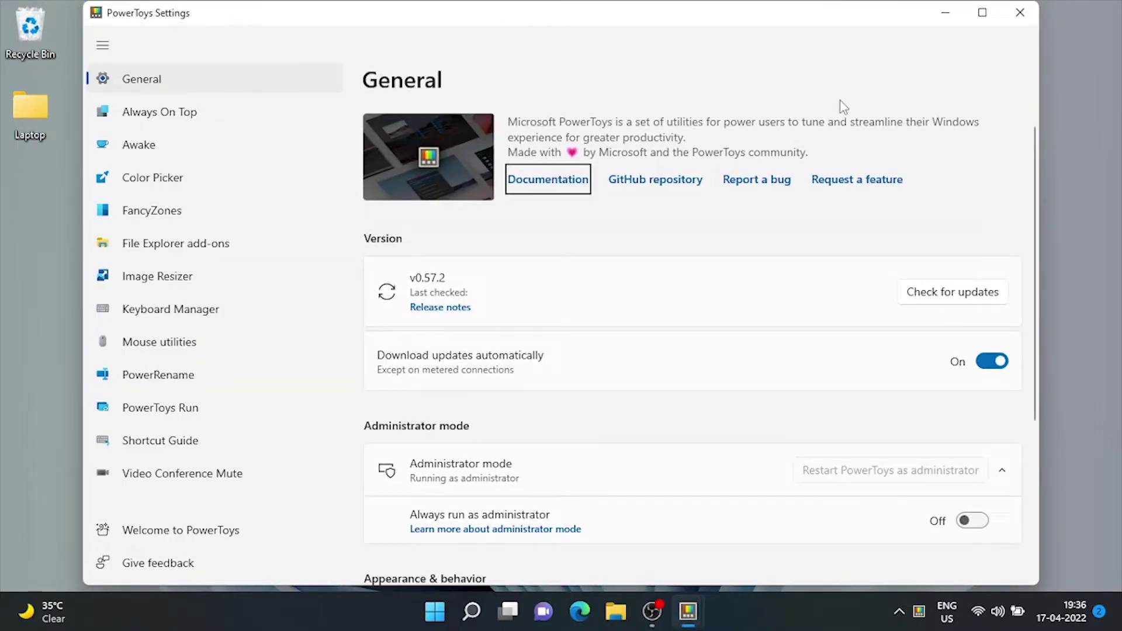
Maximize PowerToys Settings, toggle Enable Always On Top off and back on, then close Settings.
click(982, 12)
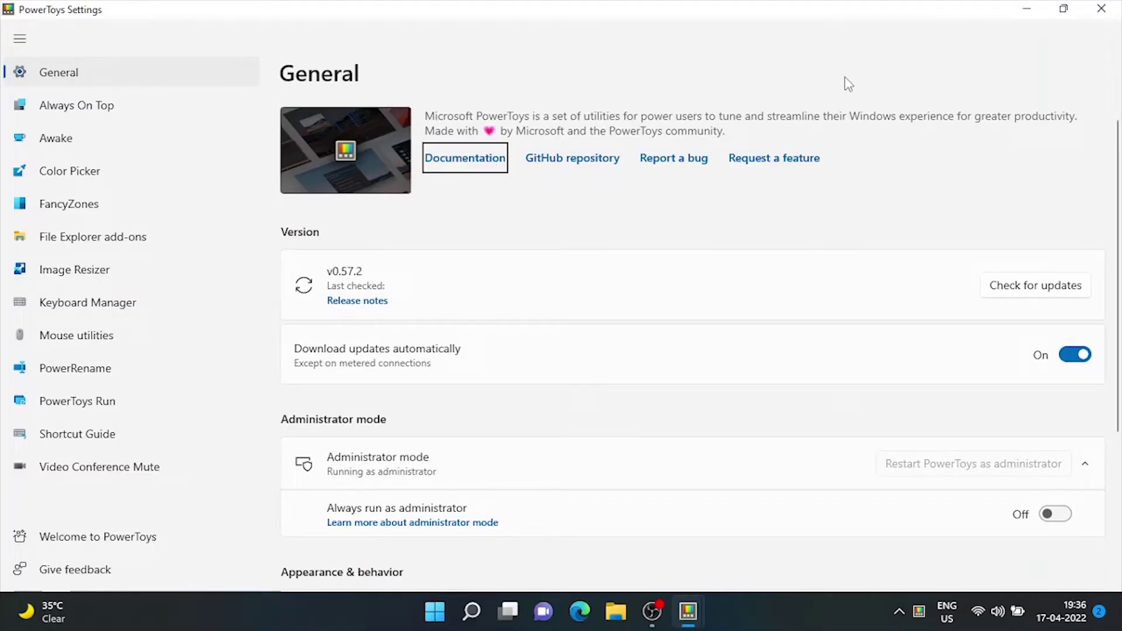
click(77, 107)
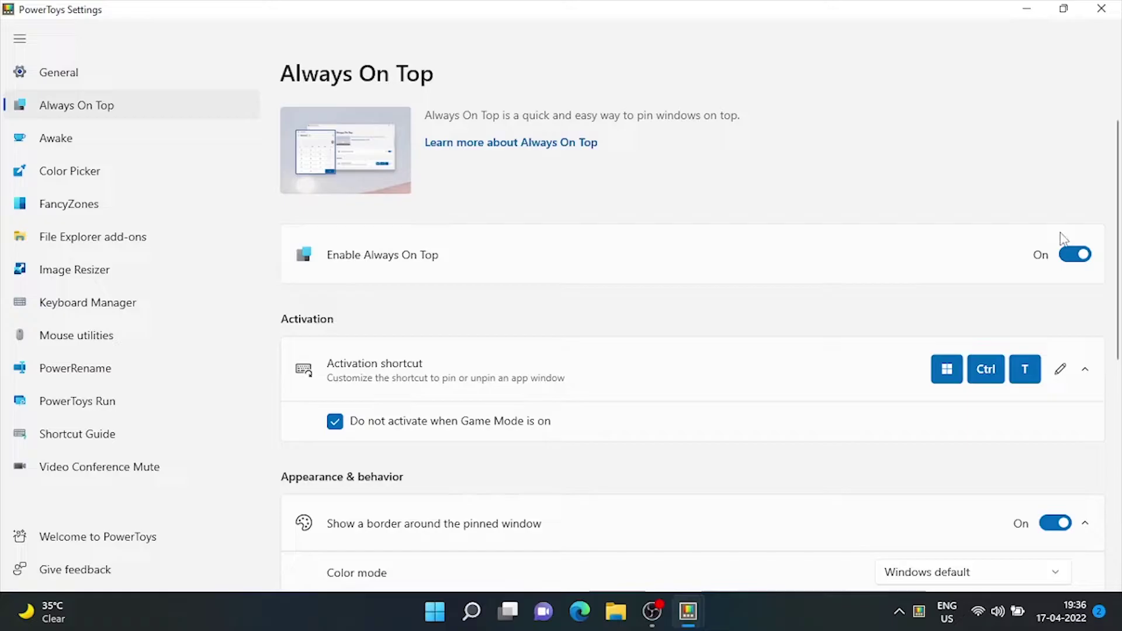
click(1070, 257)
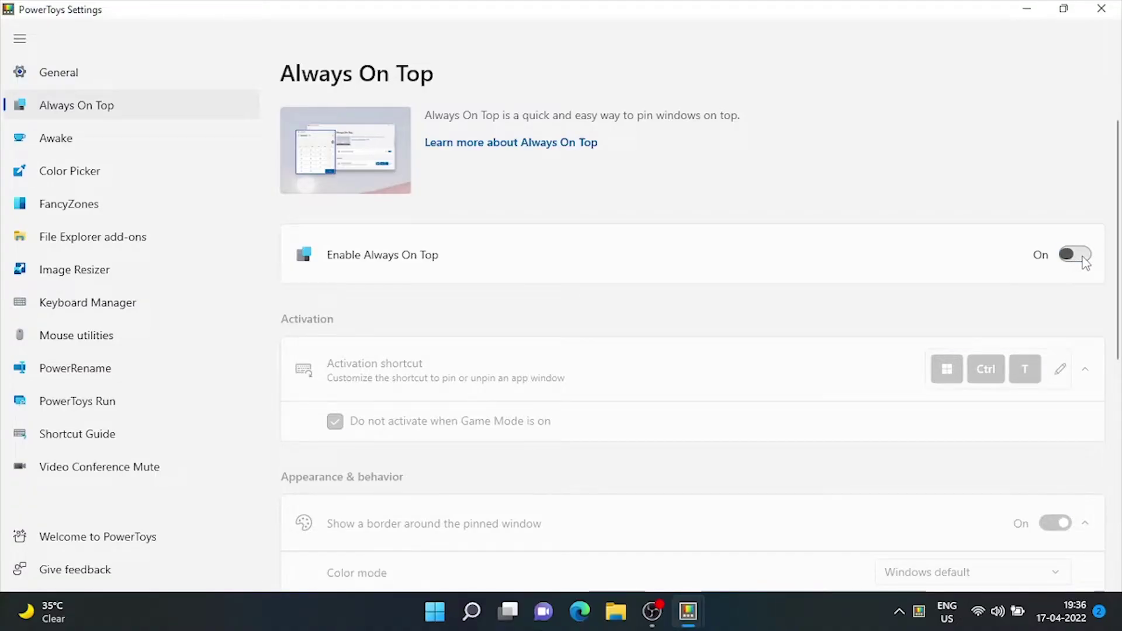
click(1082, 258)
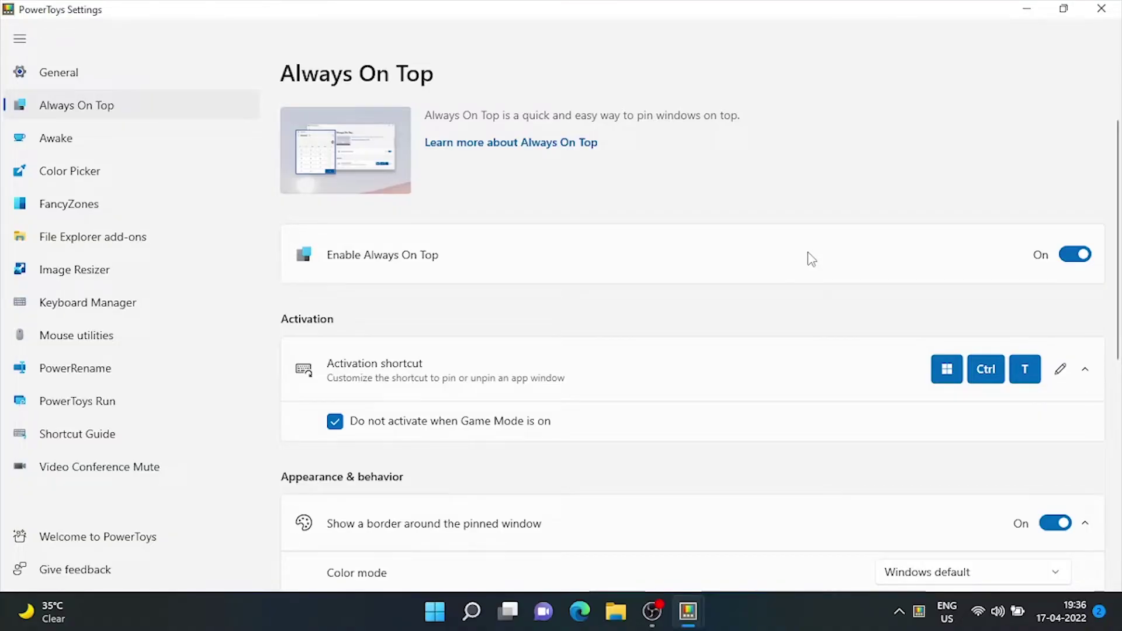
scroll(811, 259, down, 5)
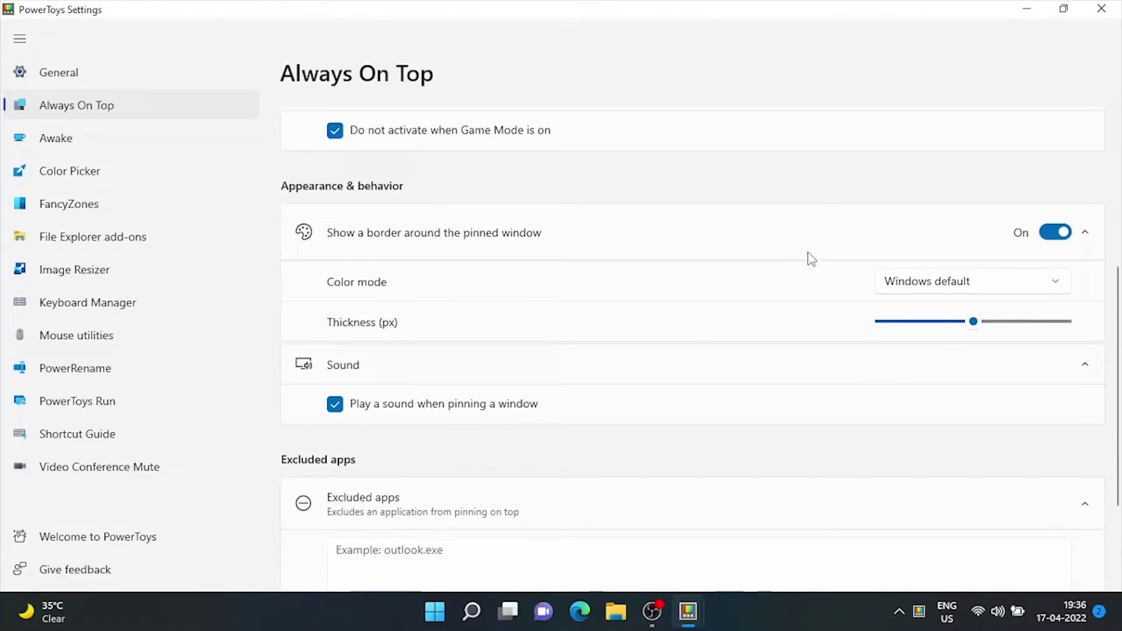
scroll(811, 259, up, 5)
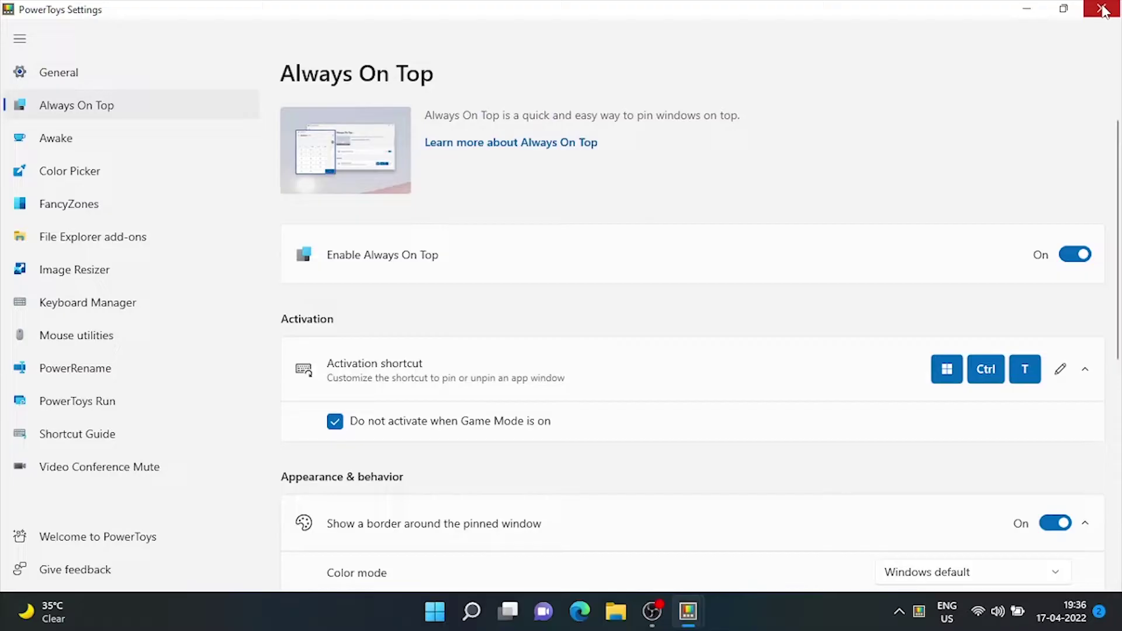
click(1103, 9)
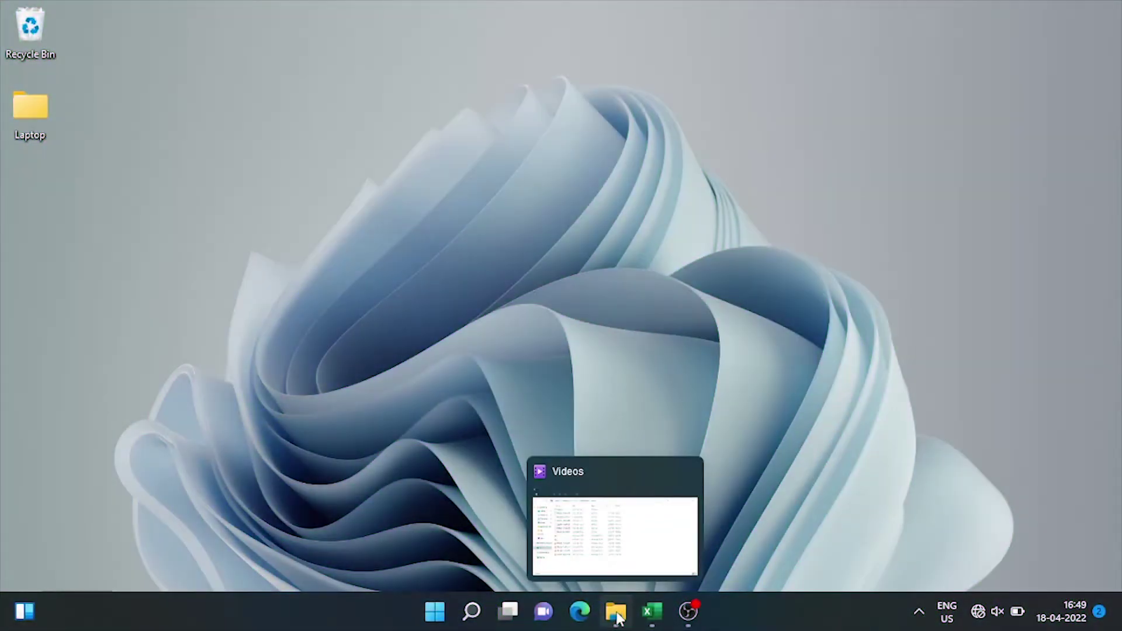
Bring the 'changed' Excel workbook forward and launch Calculator from a 'calculator' Windows search.
click(618, 615)
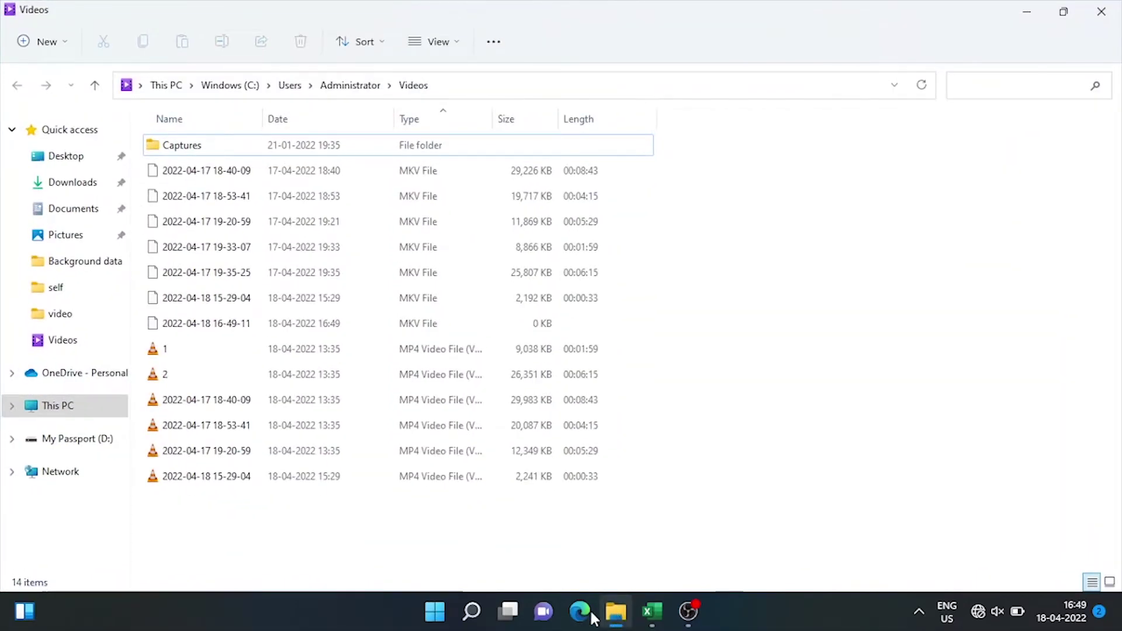
click(651, 611)
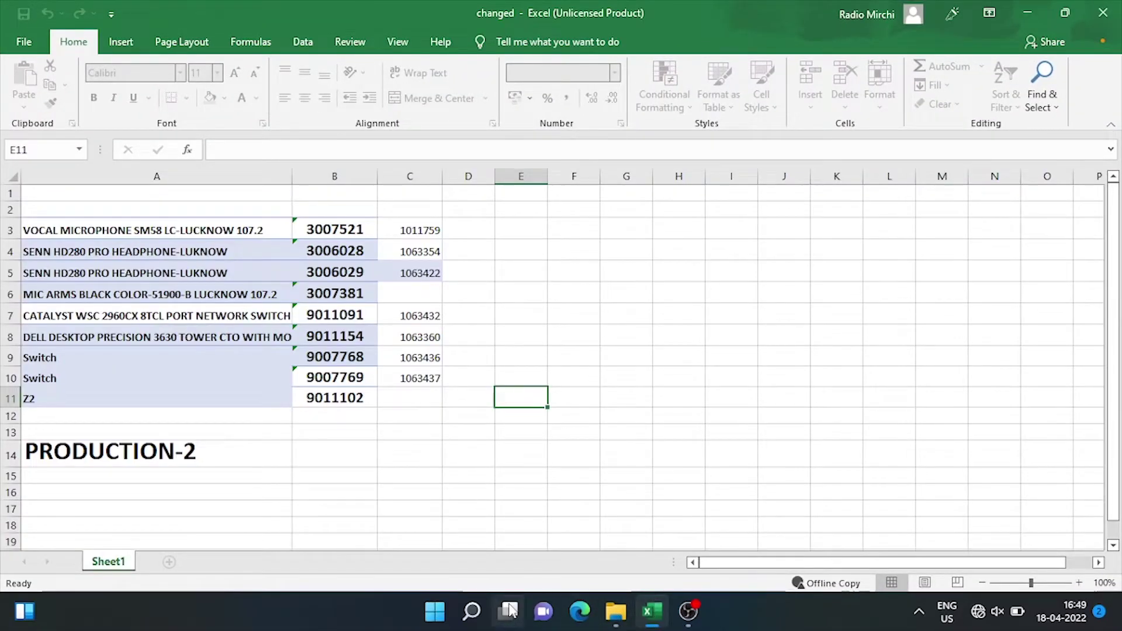
click(473, 614)
text(calculator)
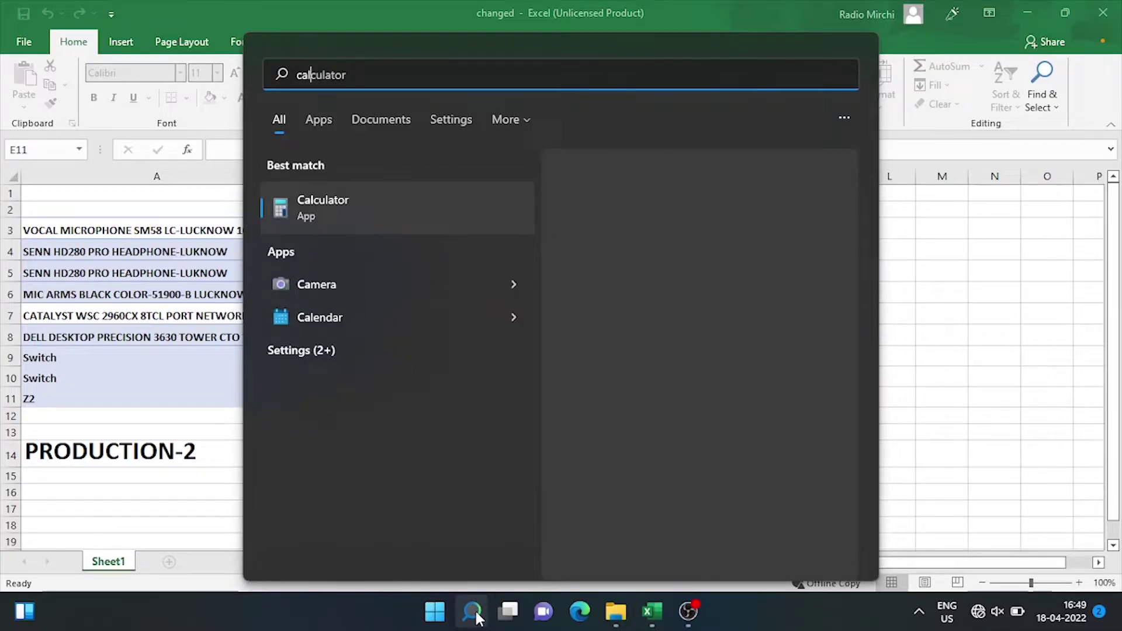
key(Return)
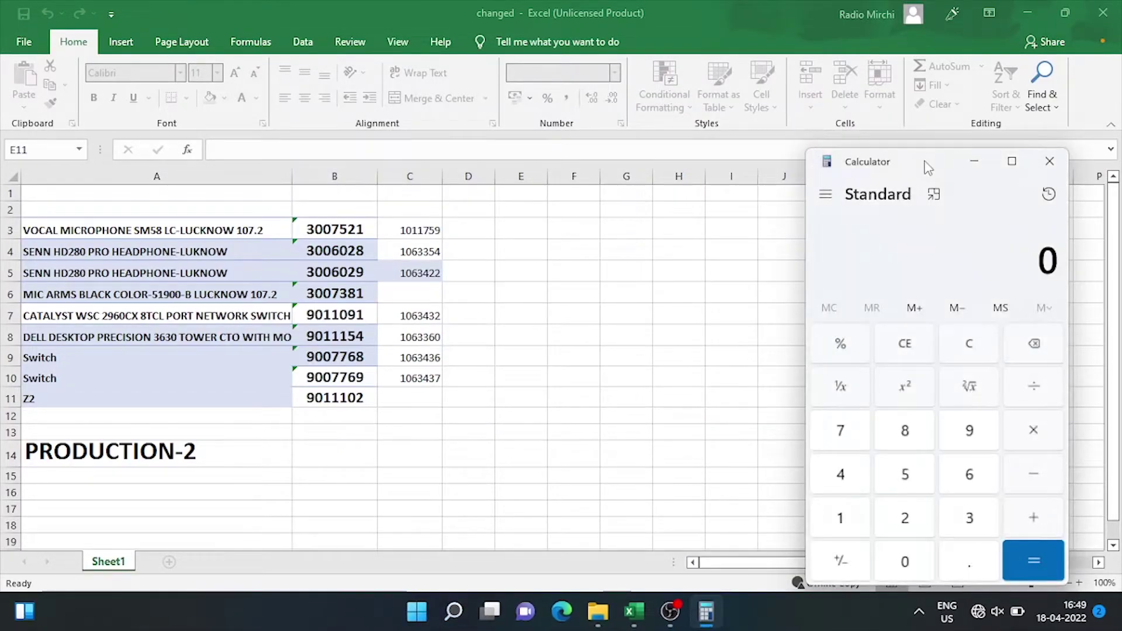
Pin Calculator on top with Win+Ctrl+T via the On-Screen Keyboard, then activate Excel beneath it.
key(ctrl+super+o)
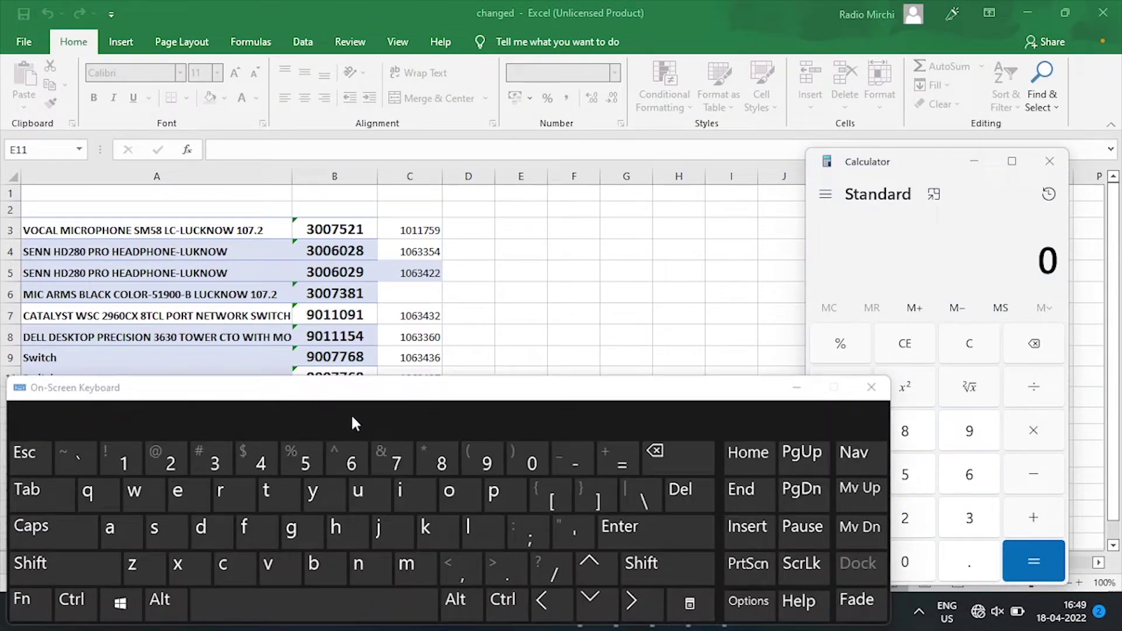
click(120, 602)
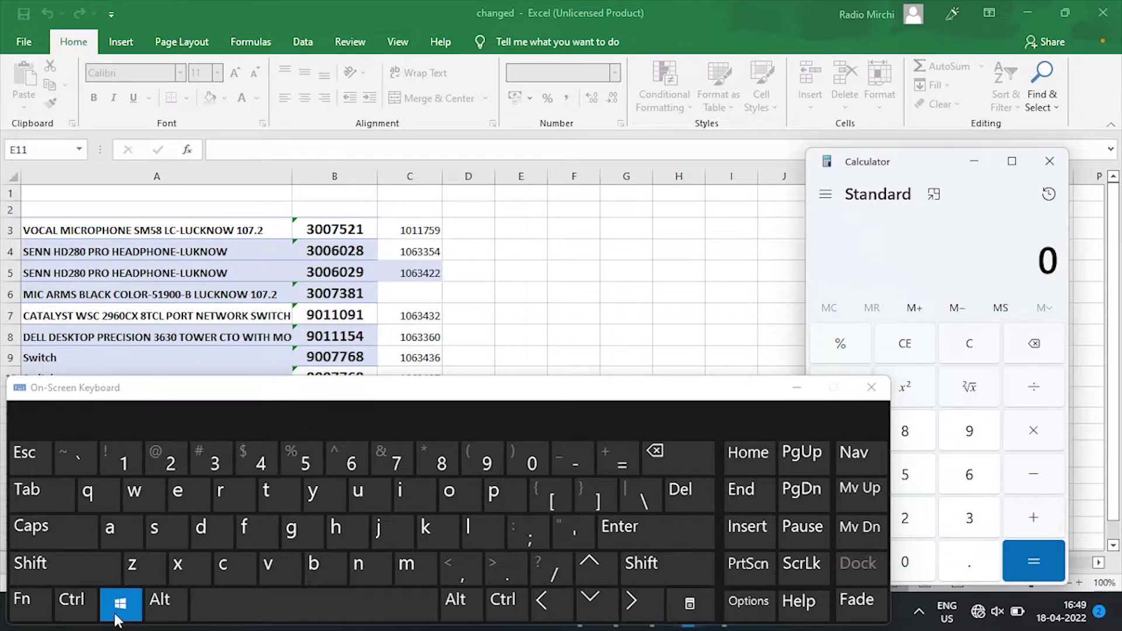
click(75, 600)
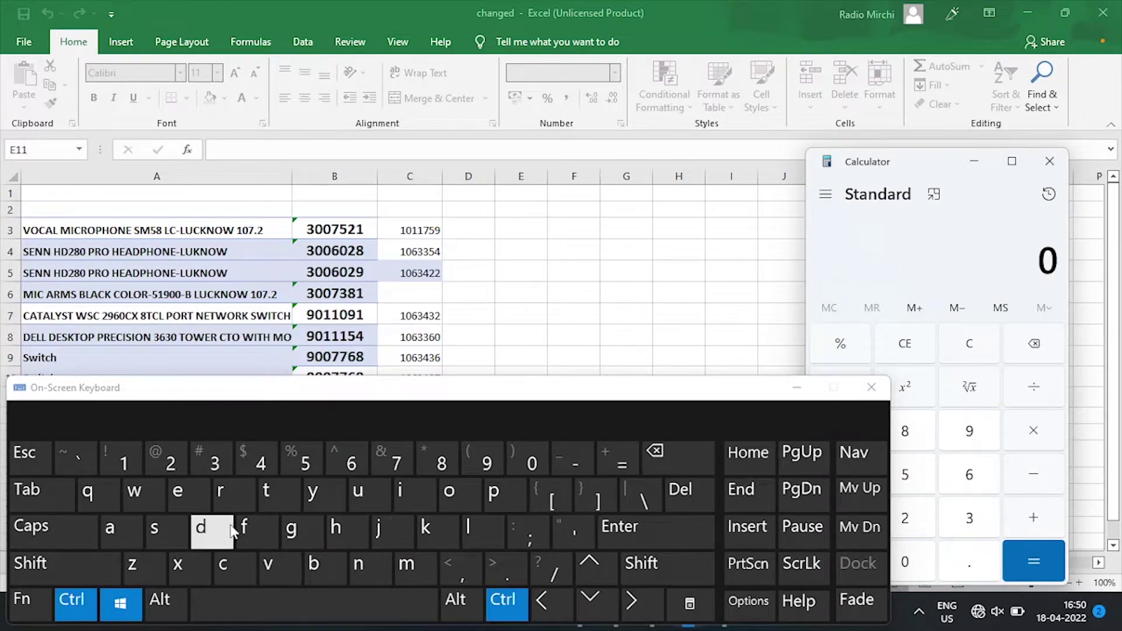
click(277, 493)
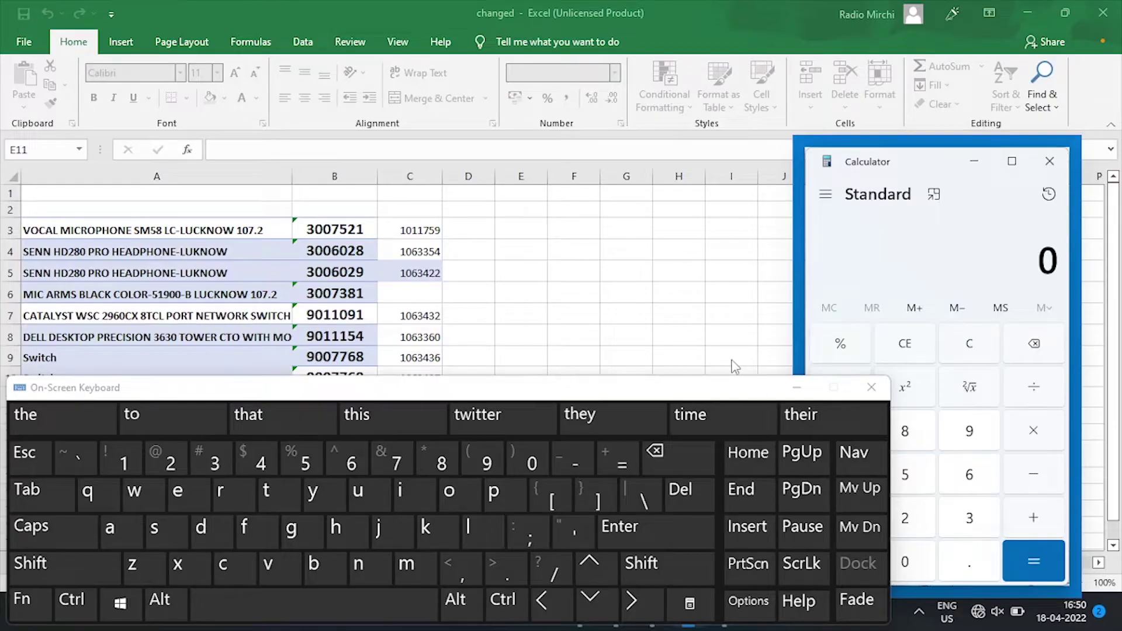
click(797, 387)
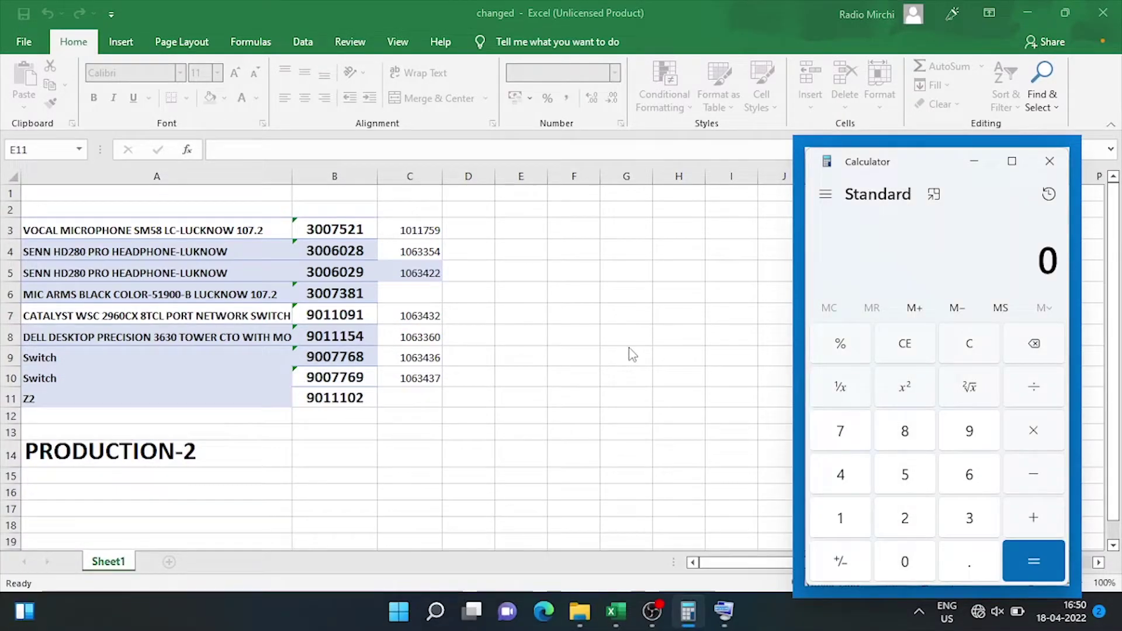
click(504, 365)
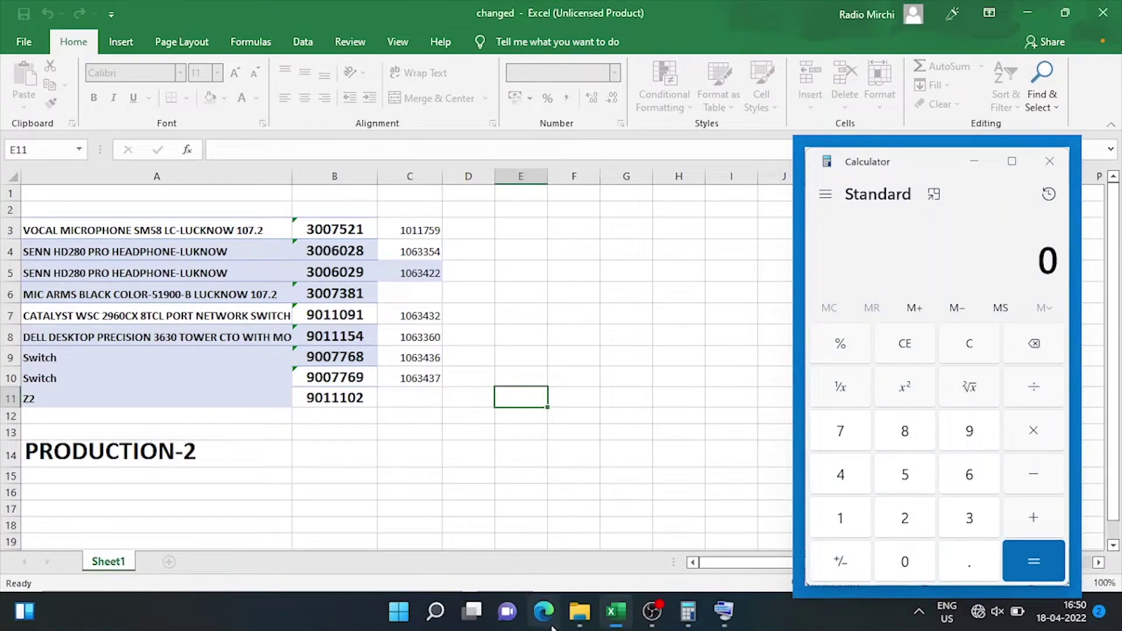
Switch among File Explorer, Edge and Excel, selecting cell F13, while Calculator stays on top.
click(579, 611)
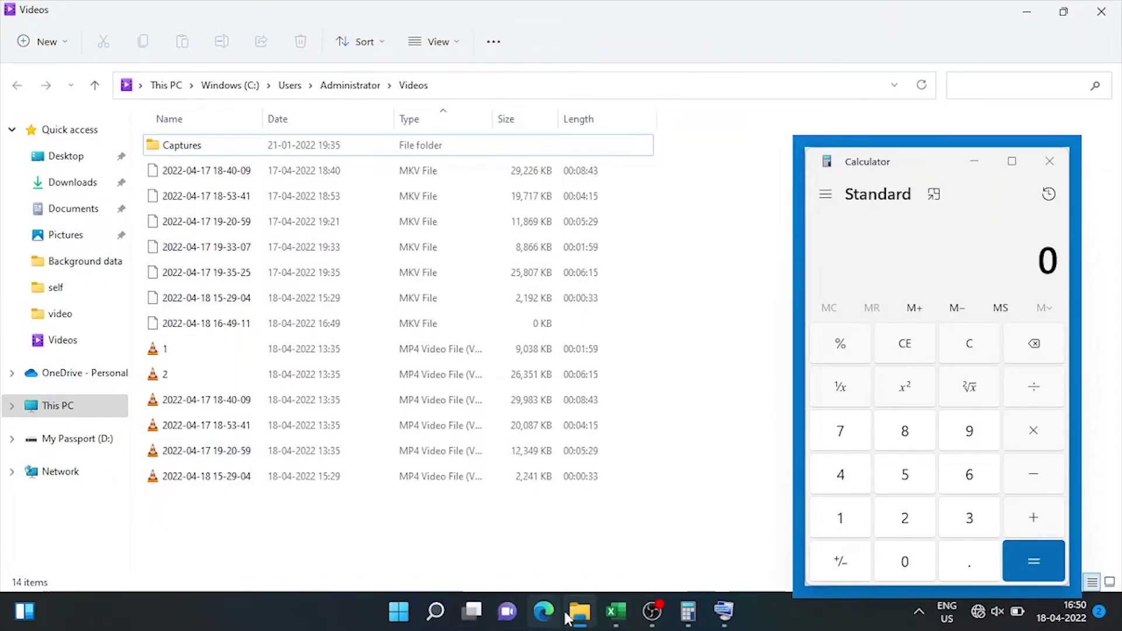
click(542, 612)
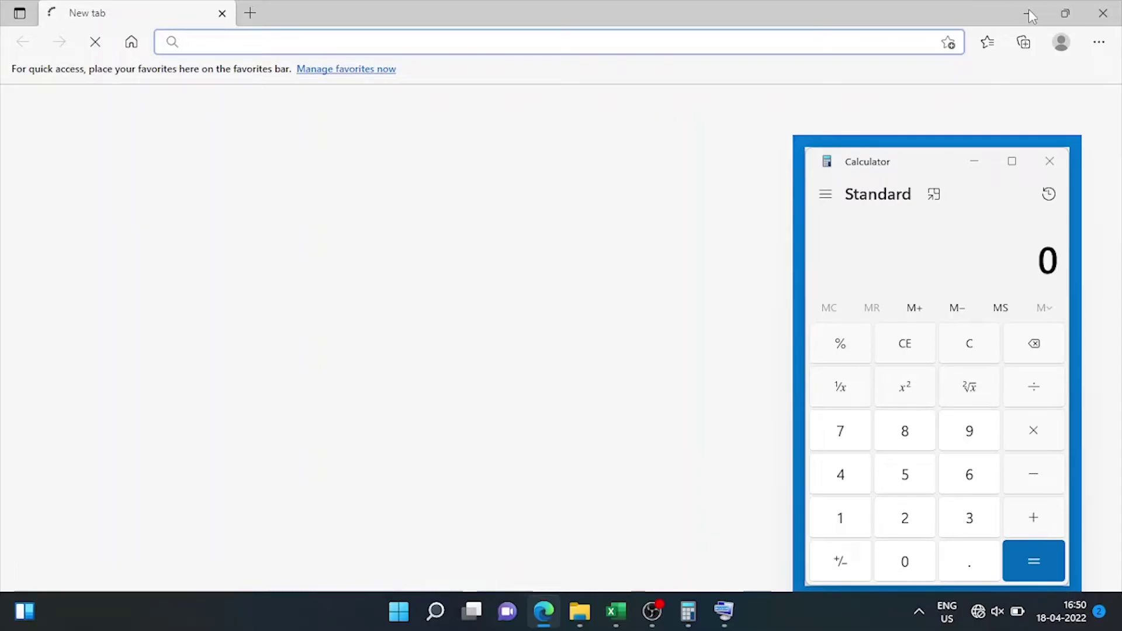
click(618, 619)
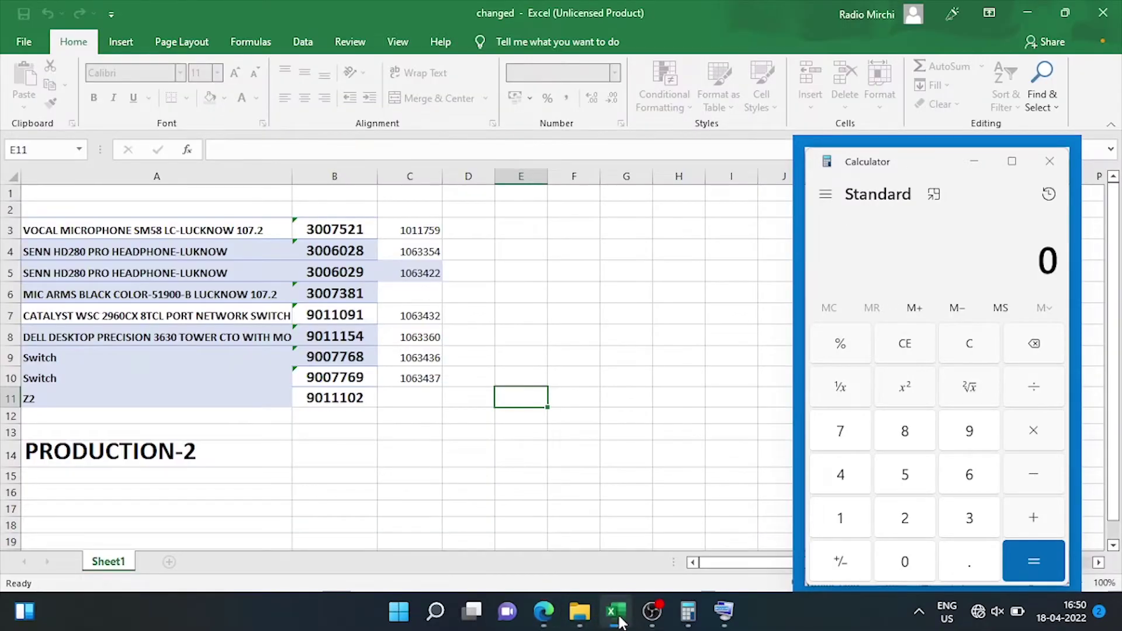
click(583, 430)
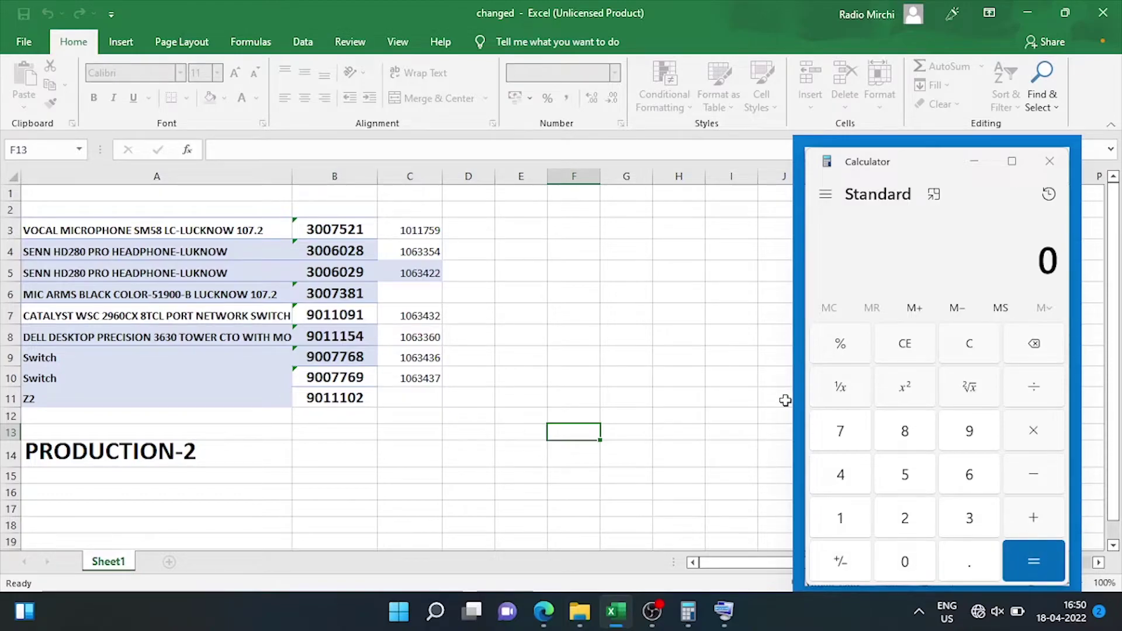
Close the File Explorer window and start loading YouTube in Microsoft Edge.
click(579, 611)
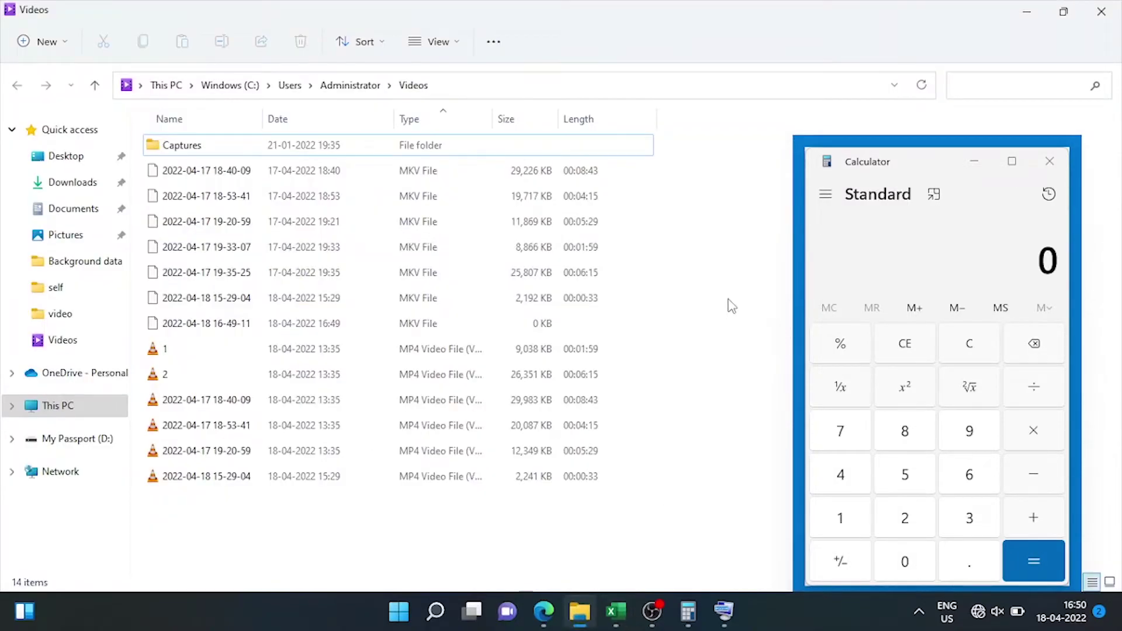
click(1107, 16)
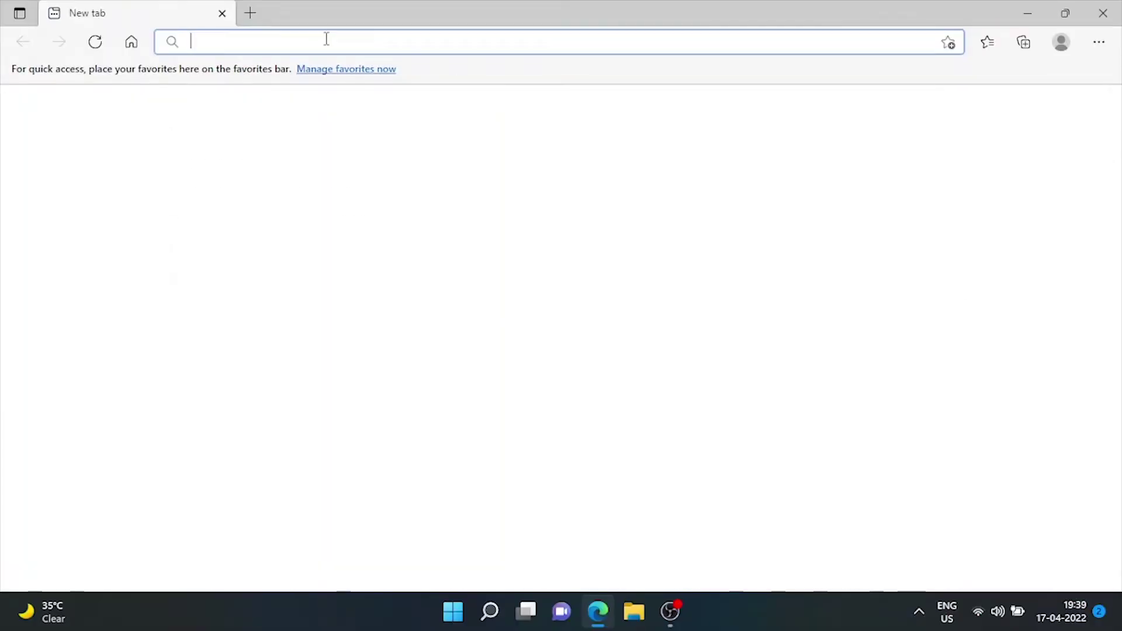
click(327, 39)
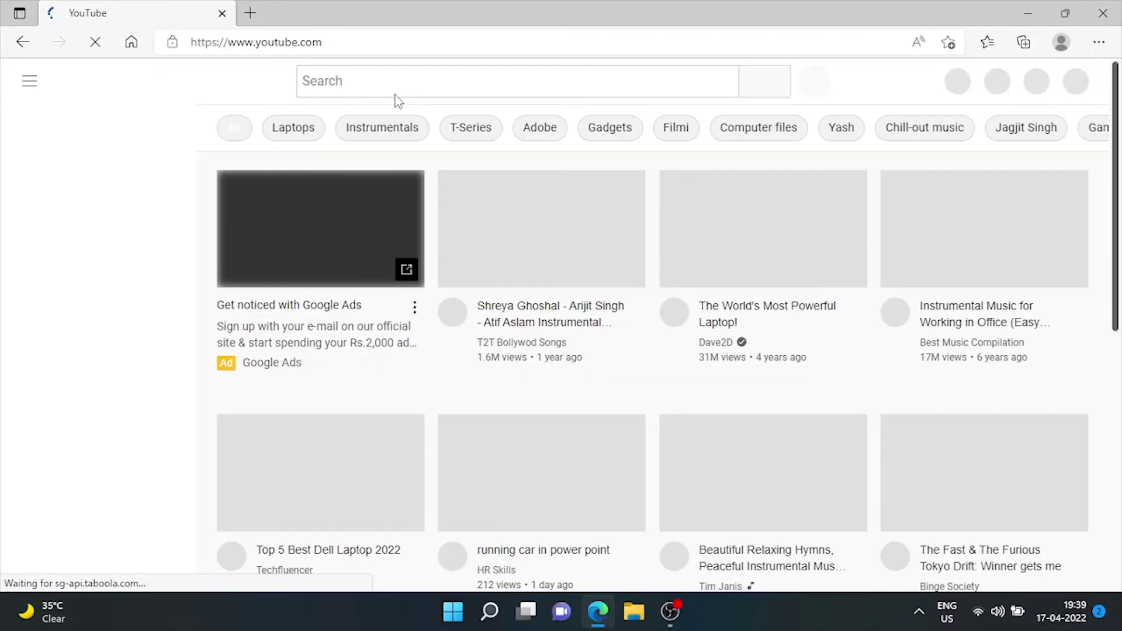
Launch Paint from a 'paint' Windows search and drag its window down and to the right.
click(490, 611)
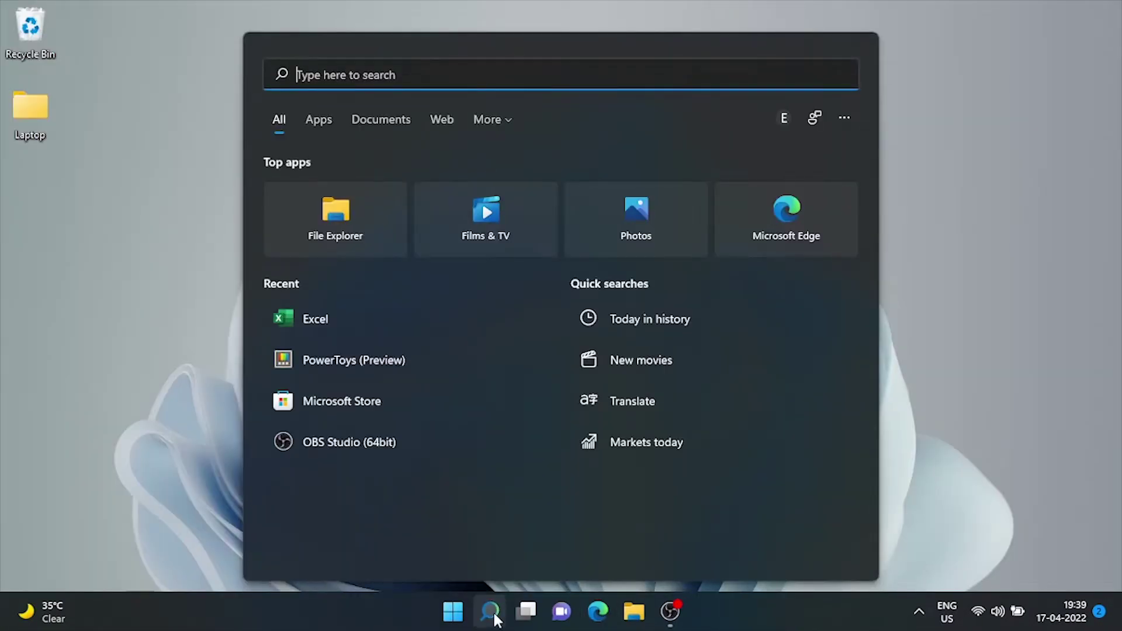
text(paint)
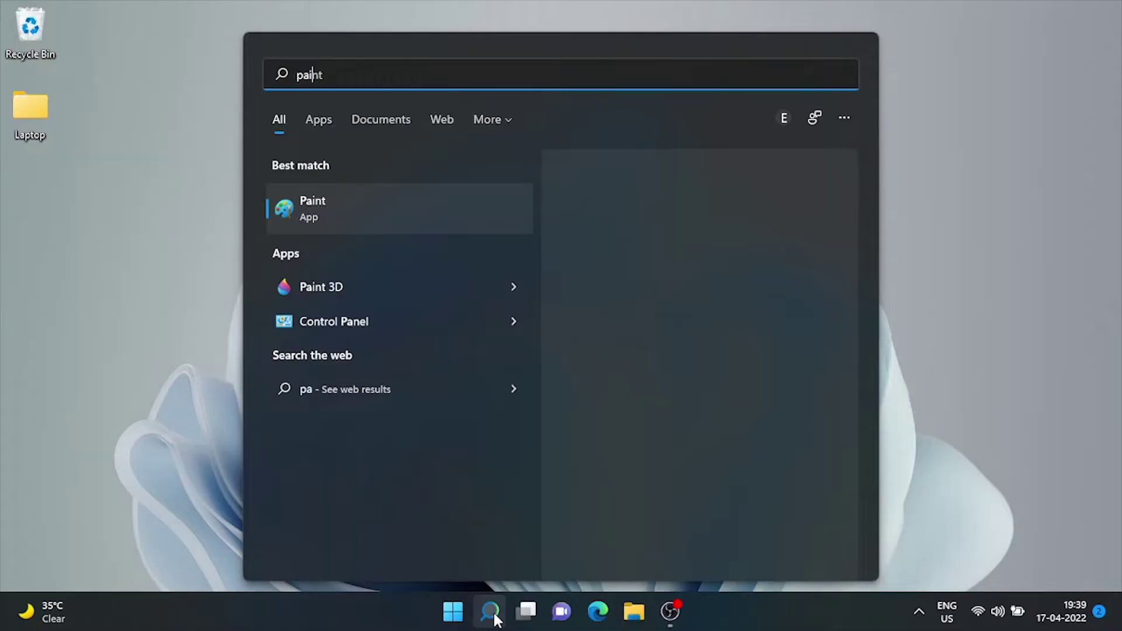
click(349, 209)
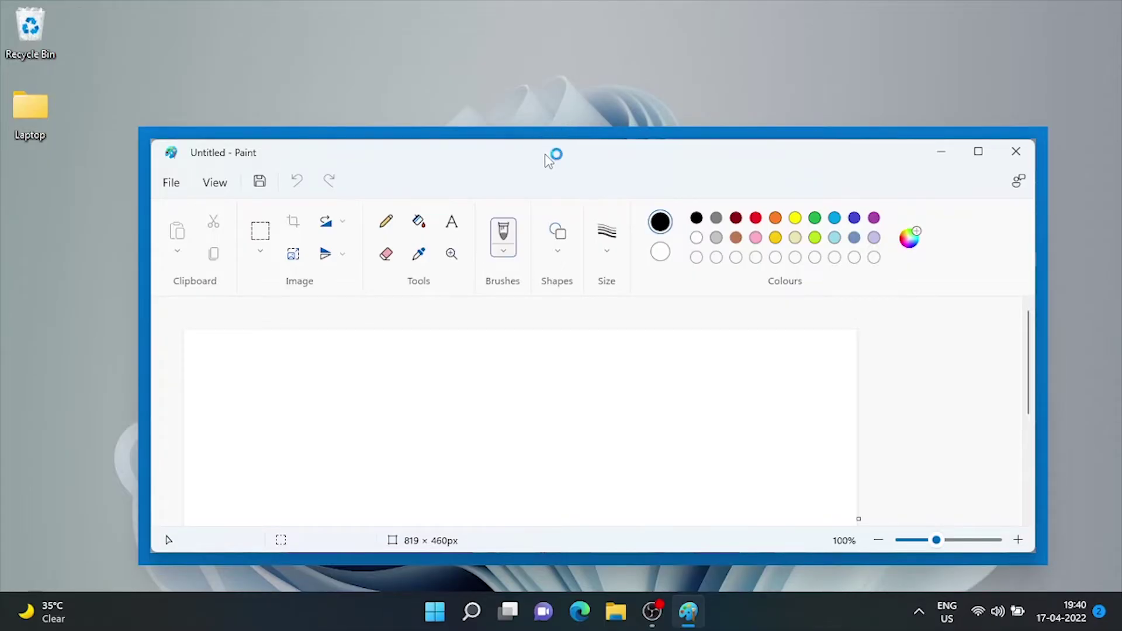
drag(548, 159, 661, 178)
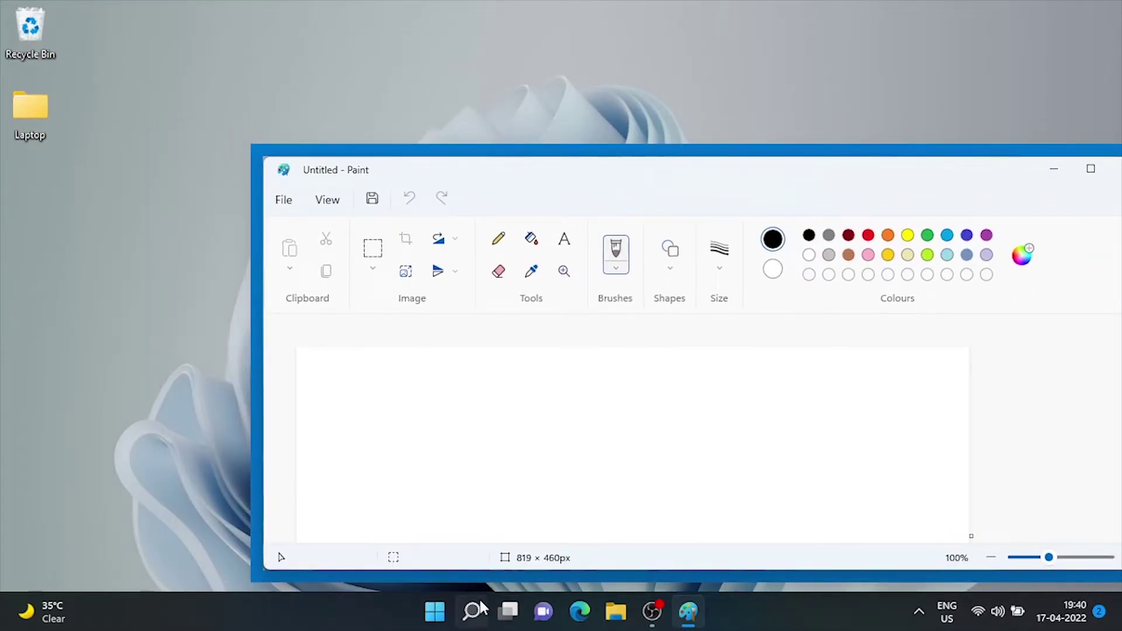
Open the self folder in File Explorer while moving the pinned Paint window around above it.
click(616, 610)
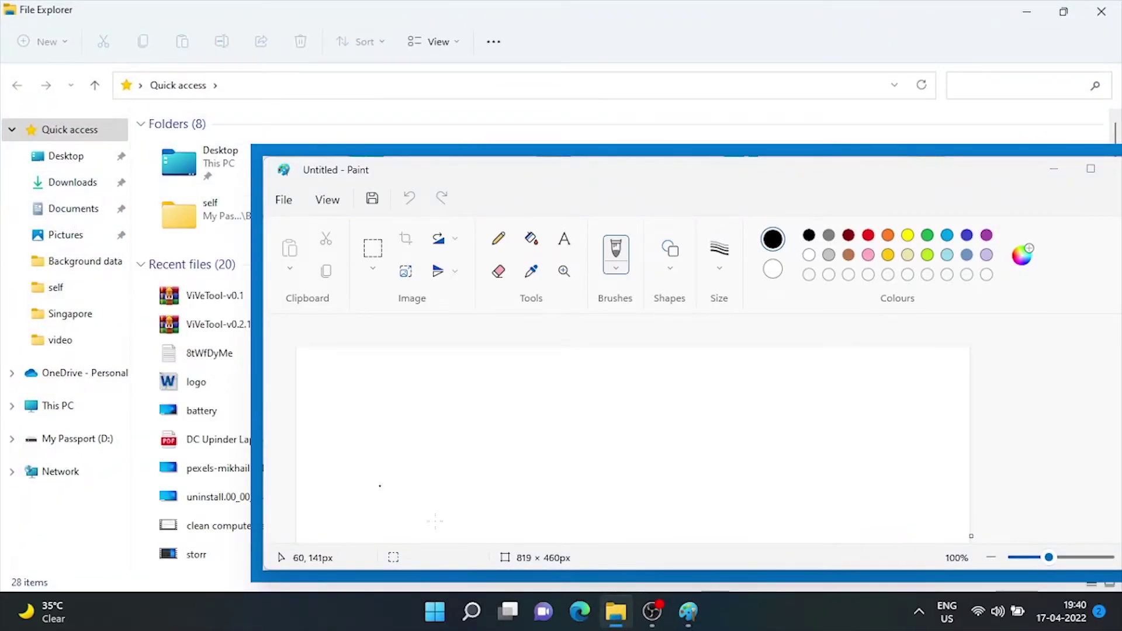
click(72, 289)
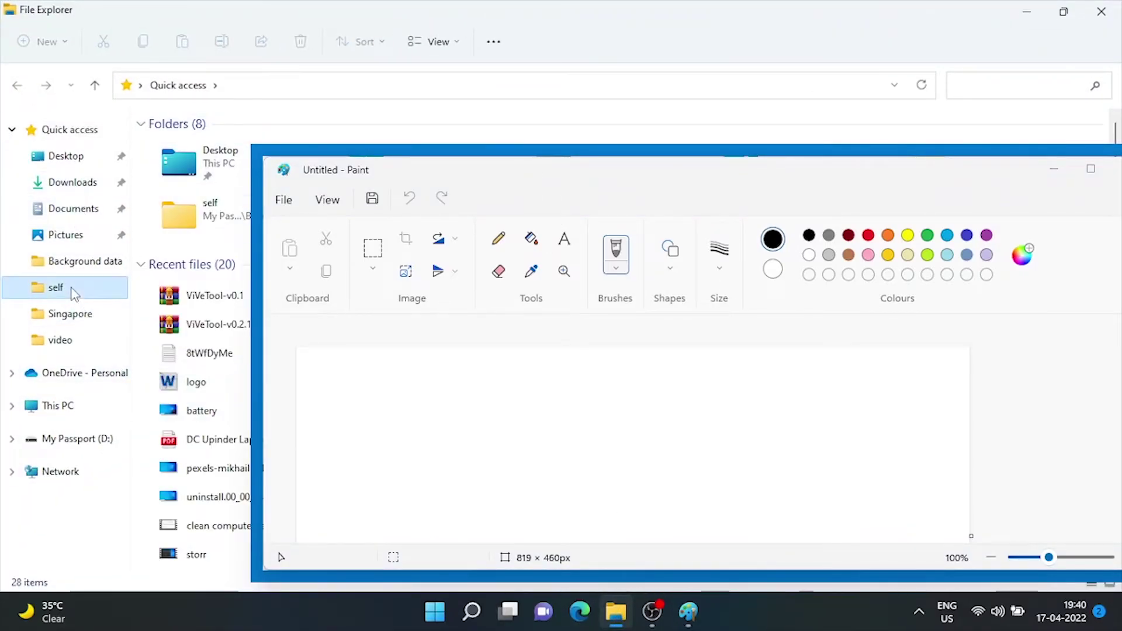
mouse_move(492, 180)
mouse_down()
mouse_move(655, 212)
mouse_move(781, 208)
mouse_move(780, 193)
mouse_move(271, 178)
mouse_up()
drag(902, 308, 536, 308)
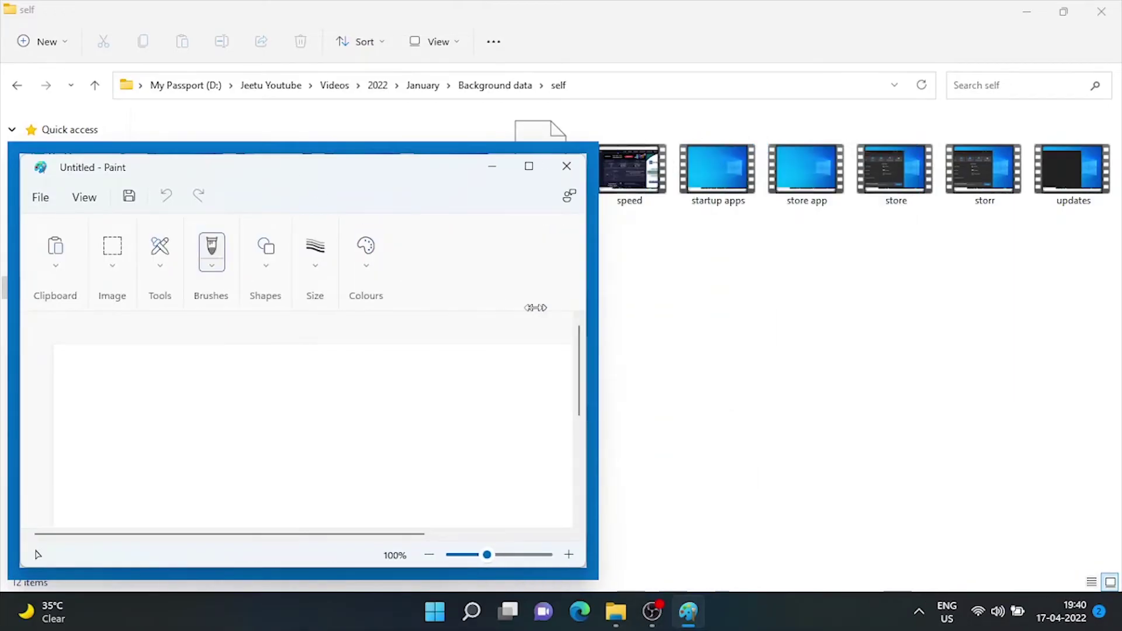
drag(372, 179, 987, 200)
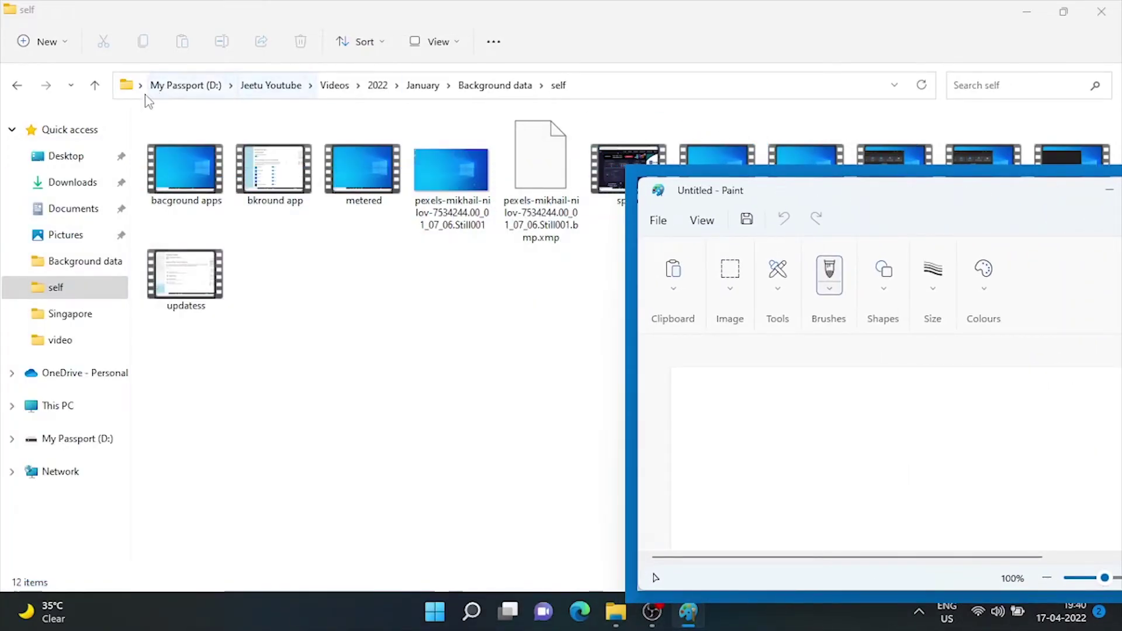
Browse from Quick access through OneDrive - Personal and This PC into the Windows (C:) drive.
click(16, 88)
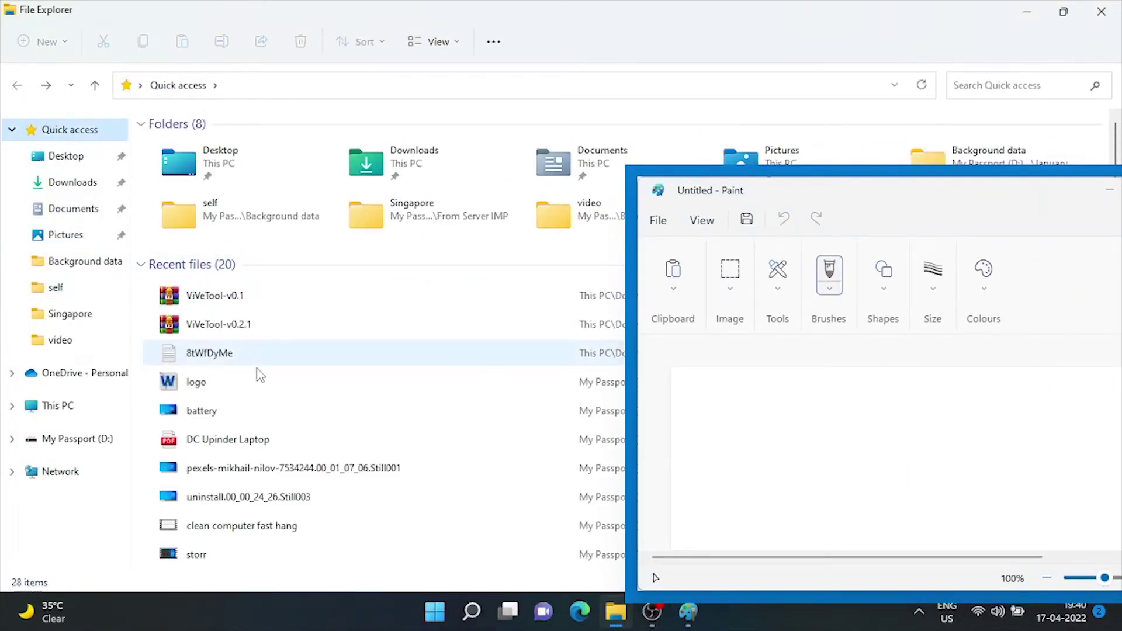
scroll(281, 489, down, 5)
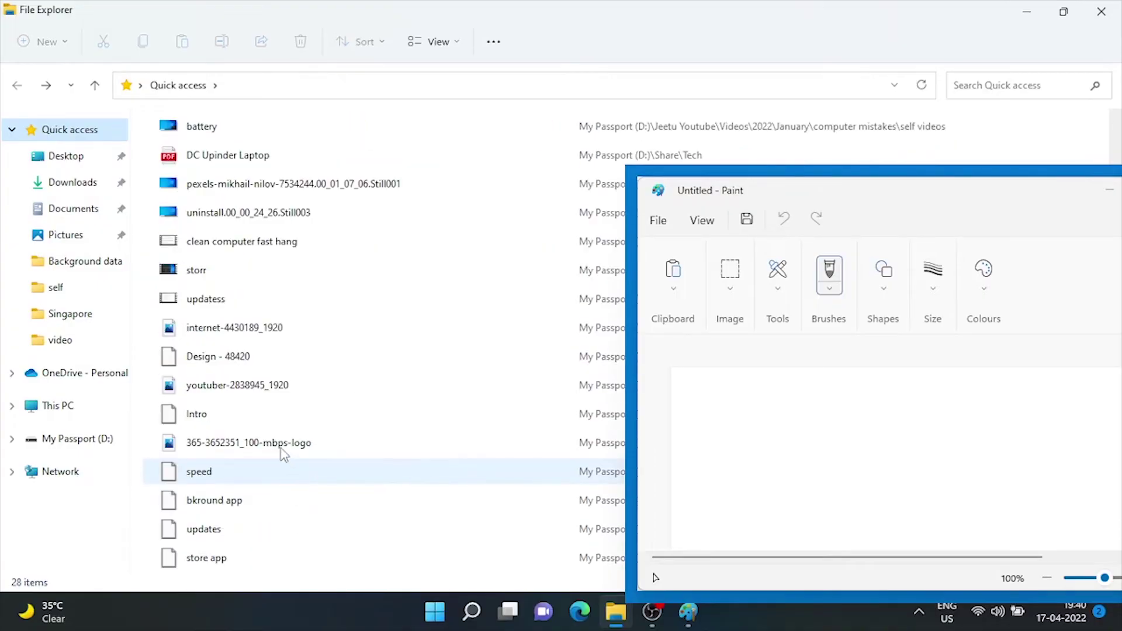
click(80, 374)
click(55, 409)
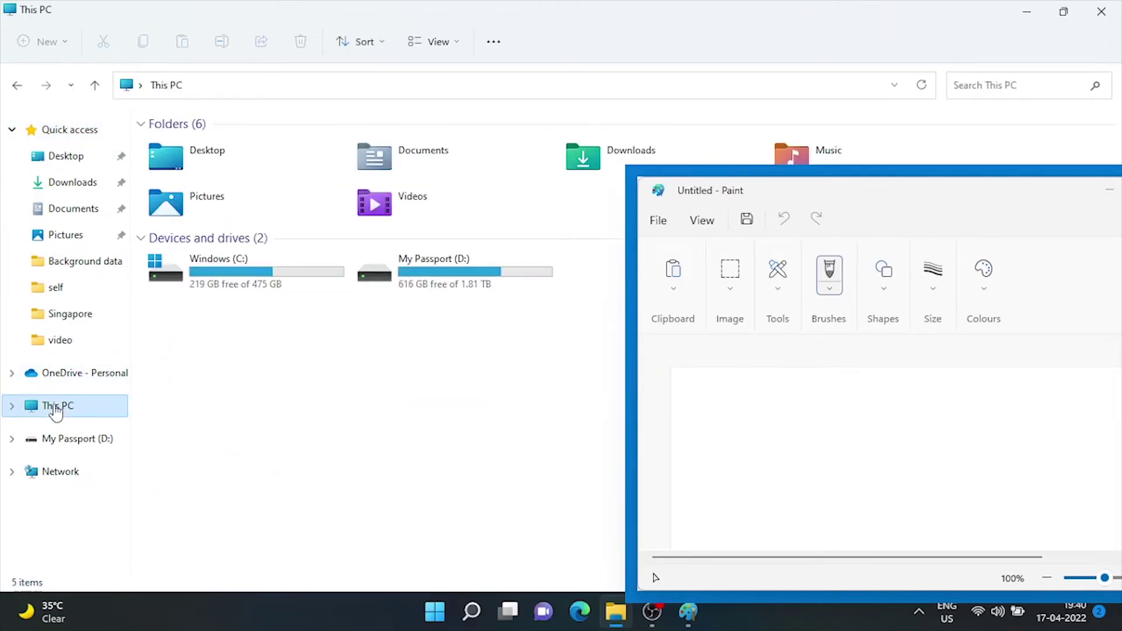
double_click(255, 283)
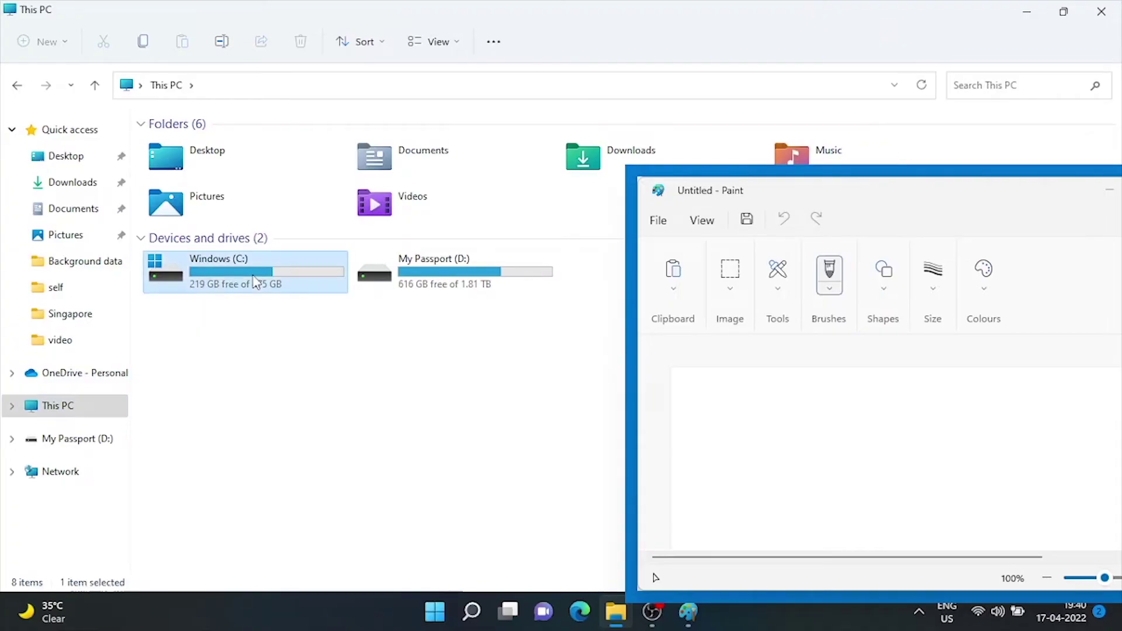
Load the YouTube site in Microsoft Edge by entering 'youtube' in the address bar.
click(580, 612)
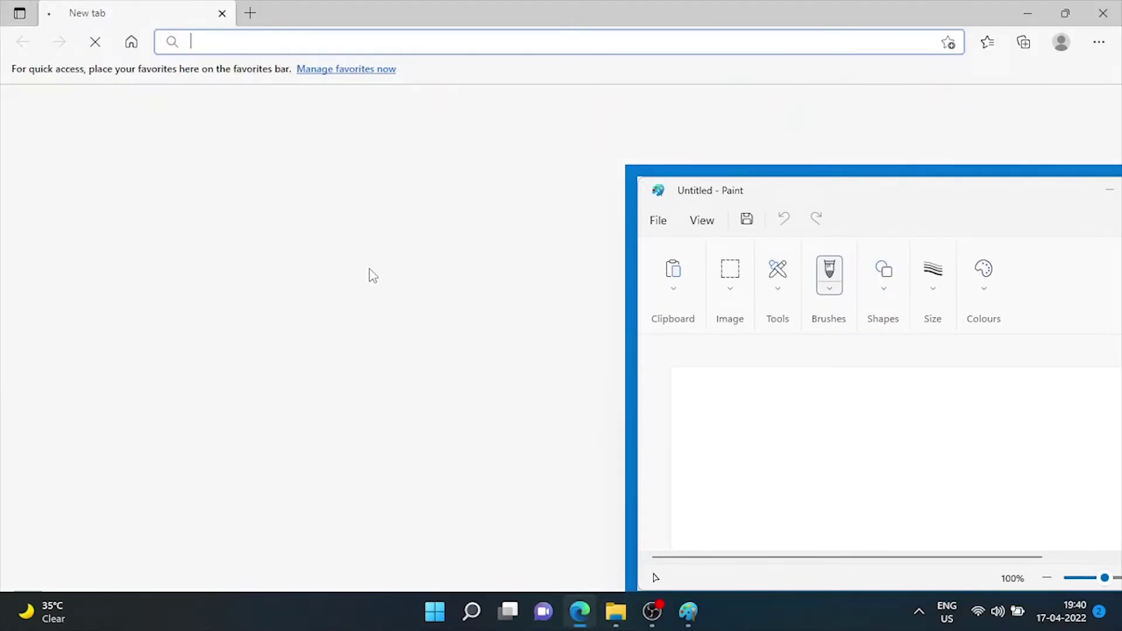
click(354, 35)
text(youtube.com)
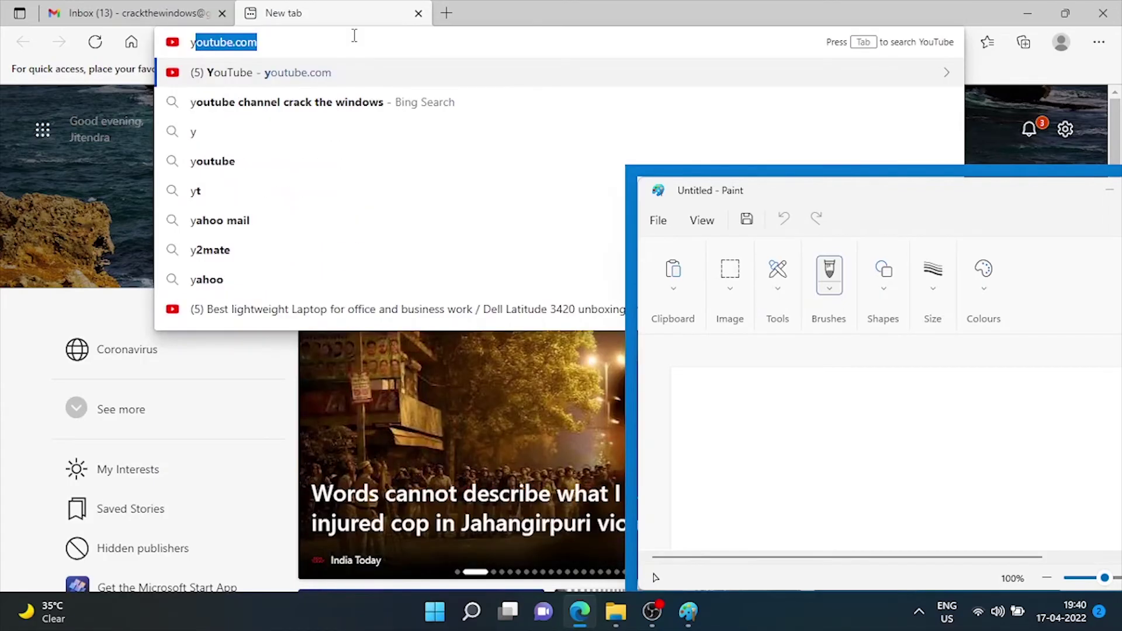
key(Return)
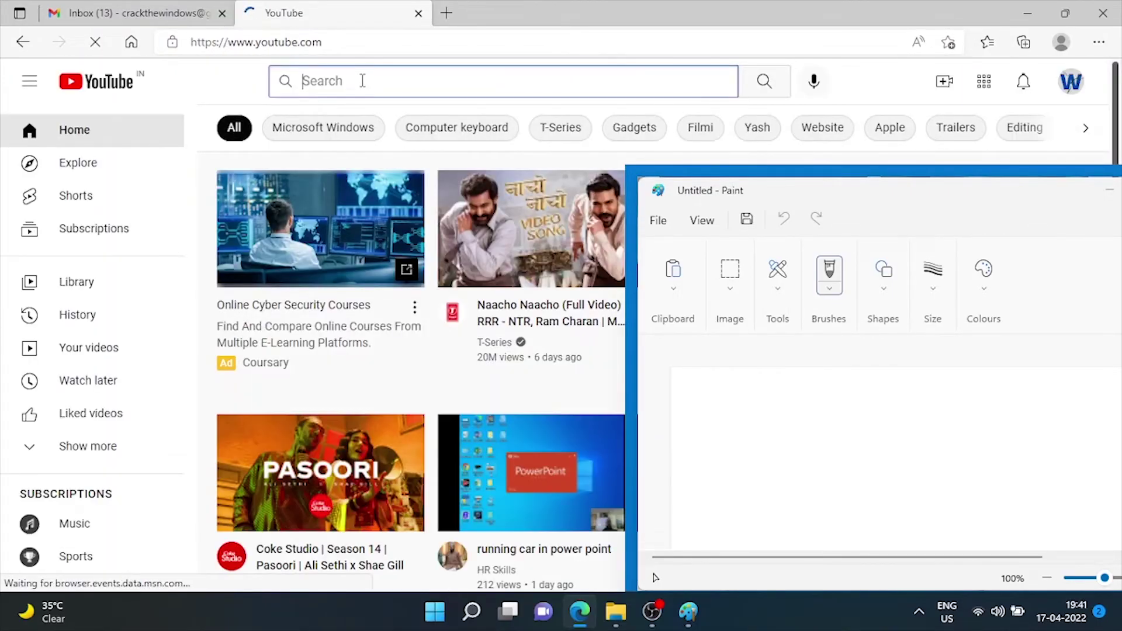
Search YouTube for 'instrumental music', play the Relax Piano video, and drag Paint over it.
click(363, 80)
text(inst)
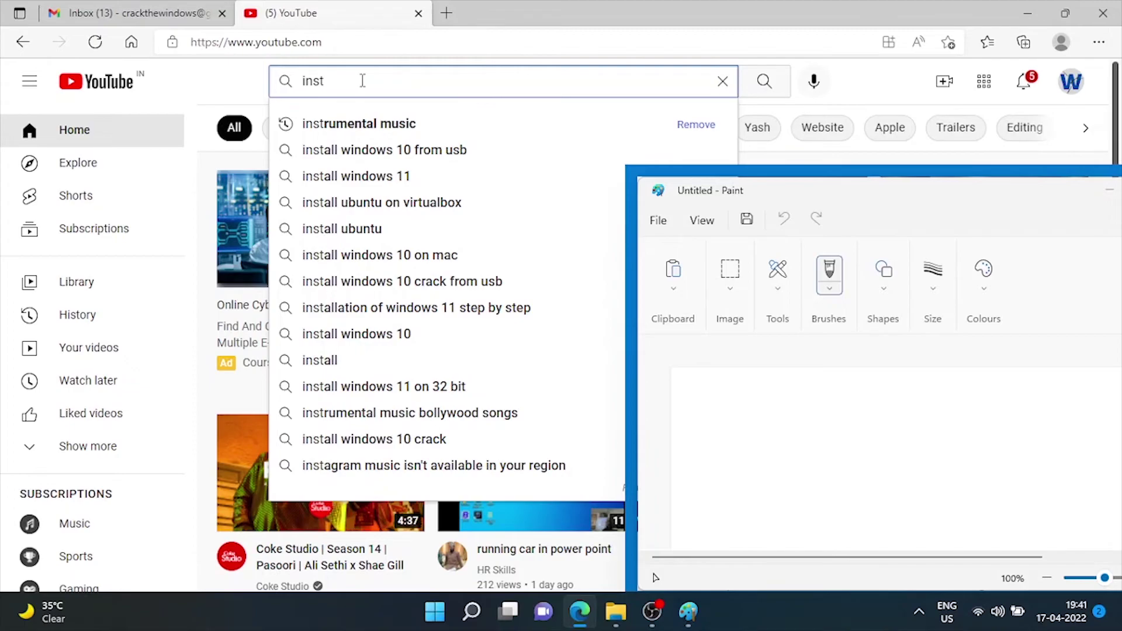
key(Down)
key(Return)
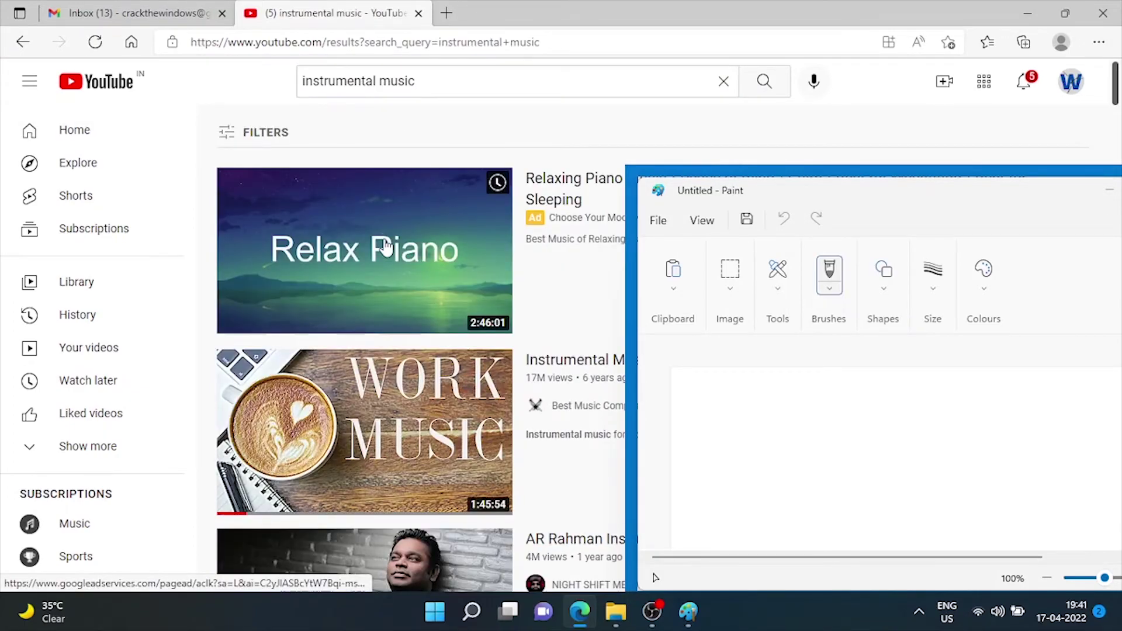
click(384, 248)
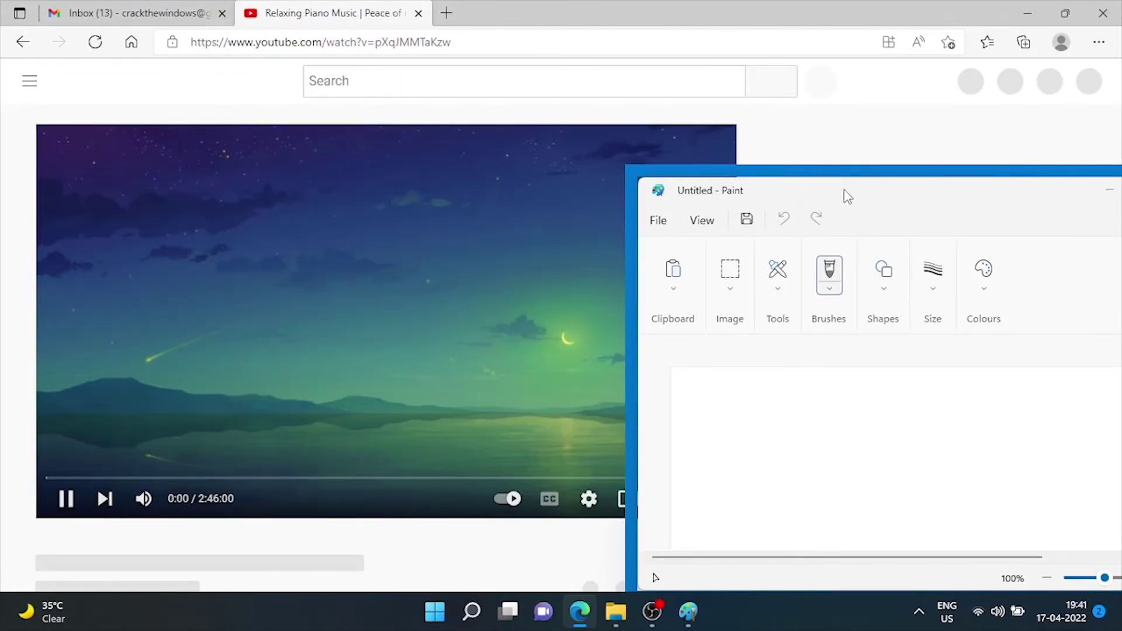
drag(848, 196, 365, 178)
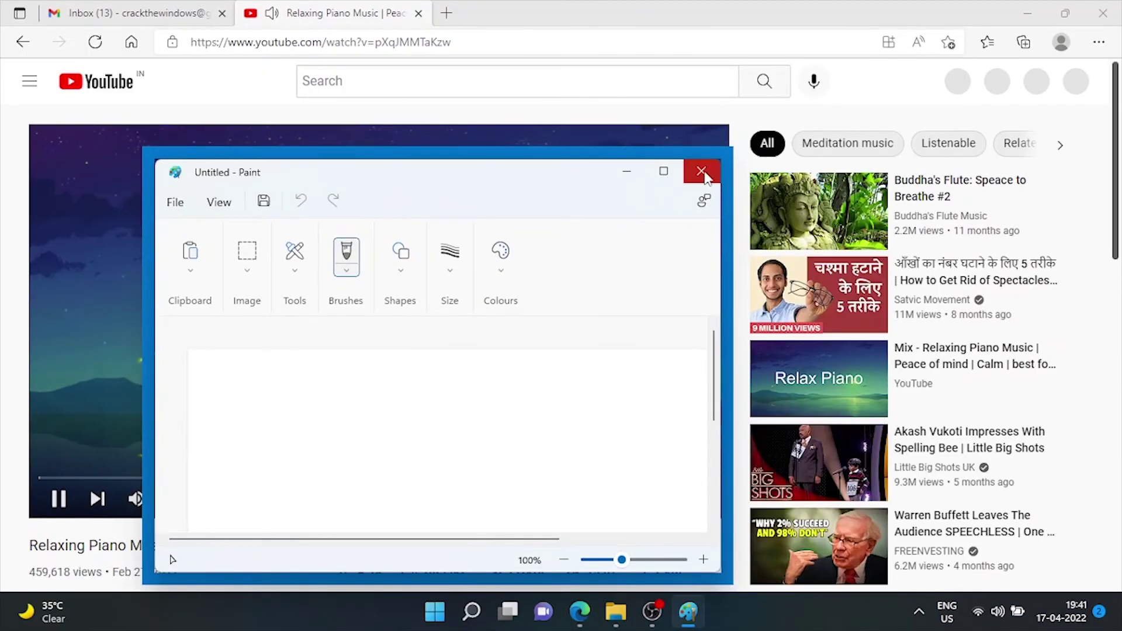
Close Paint and the Gmail tab, then restore the Edge window smaller on the right.
click(701, 171)
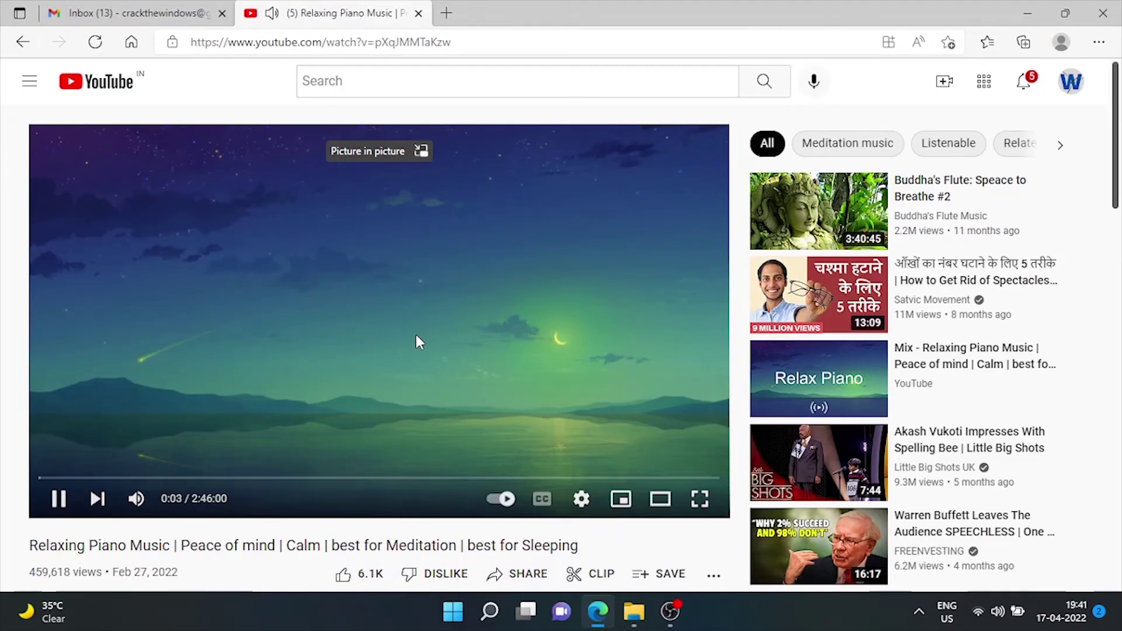
click(222, 13)
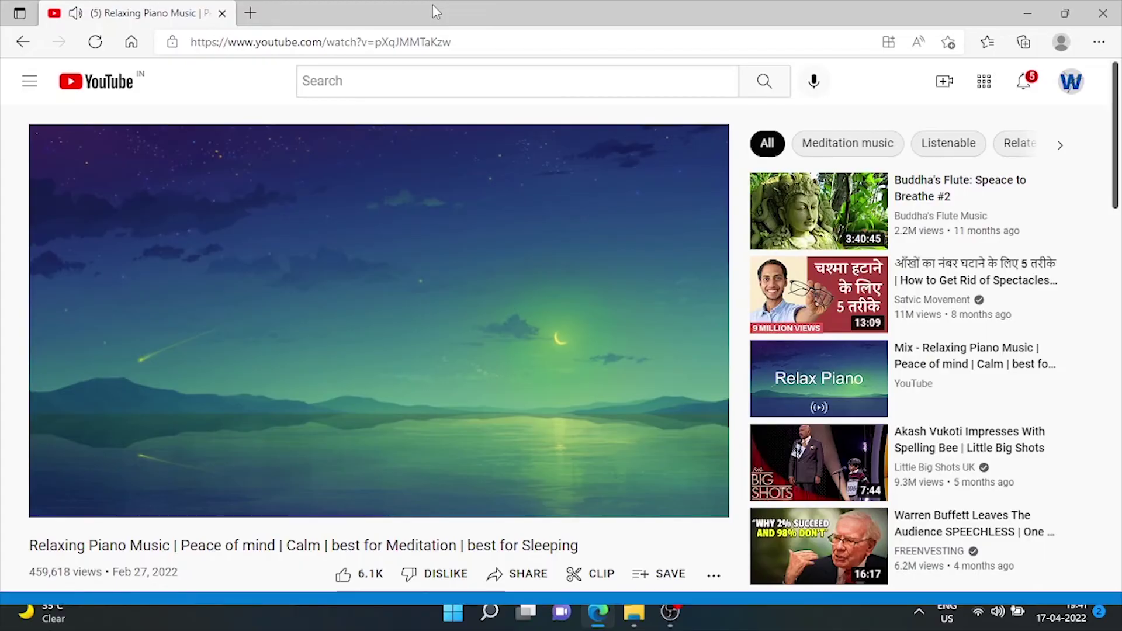
drag(432, 5, 1053, 57)
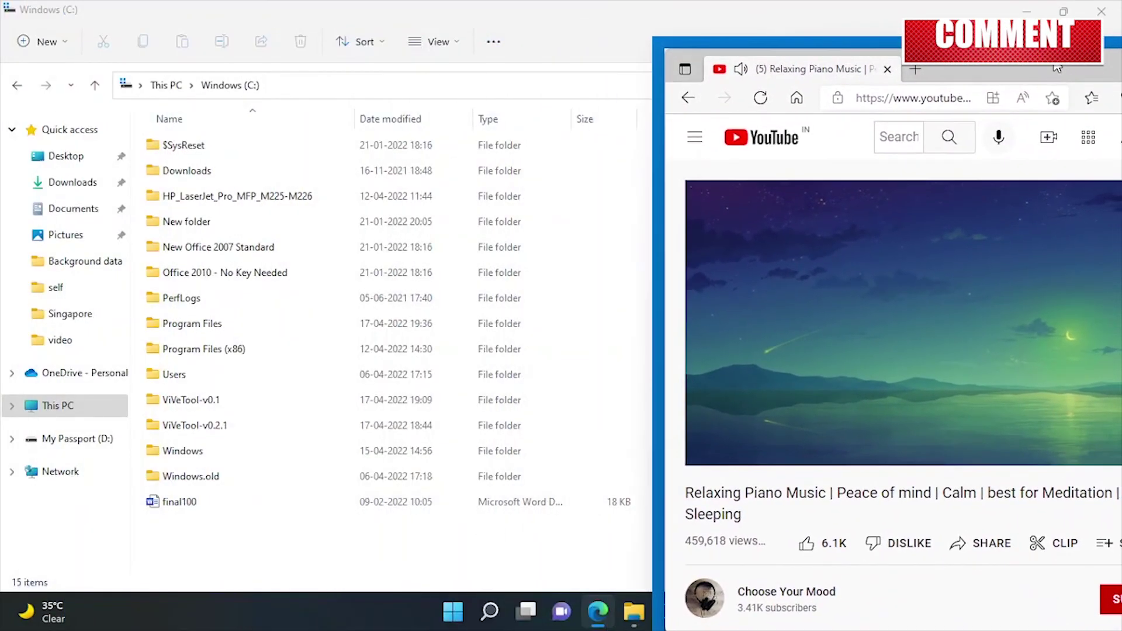
Open the Downloads folder in File Explorer, then return to the Windows (C:) drive.
click(204, 170)
double_click(205, 170)
click(17, 85)
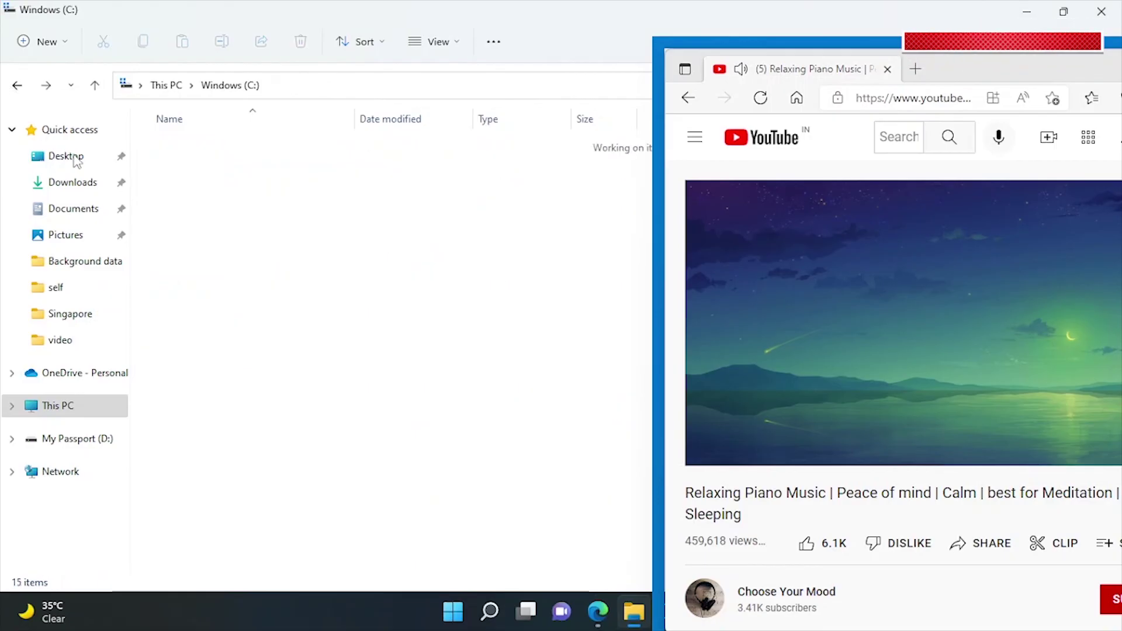